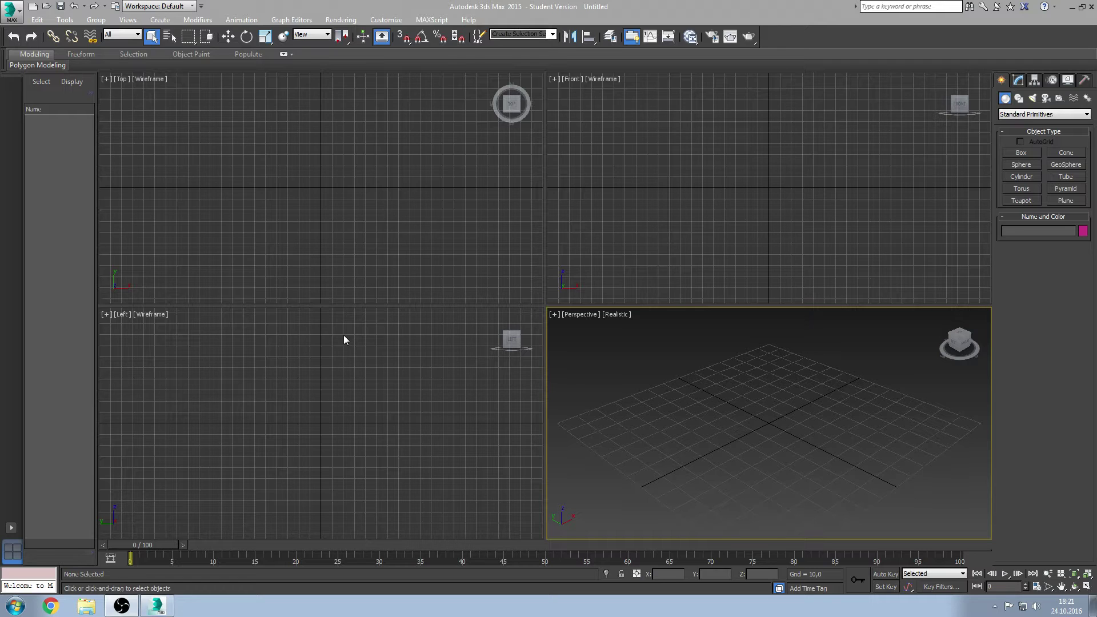
Draw a six-corner Line outline in the Top view with Drag Type set to Corner
{"action": "left_click", "coordinate": [1018, 100]}
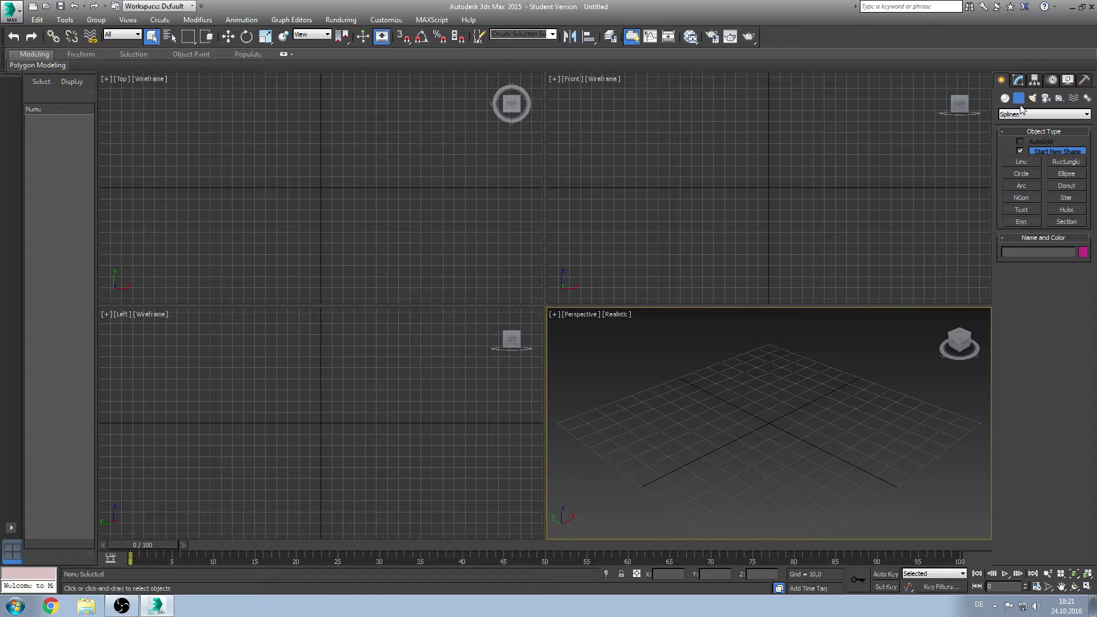
{"action": "left_click", "coordinate": [1024, 162]}
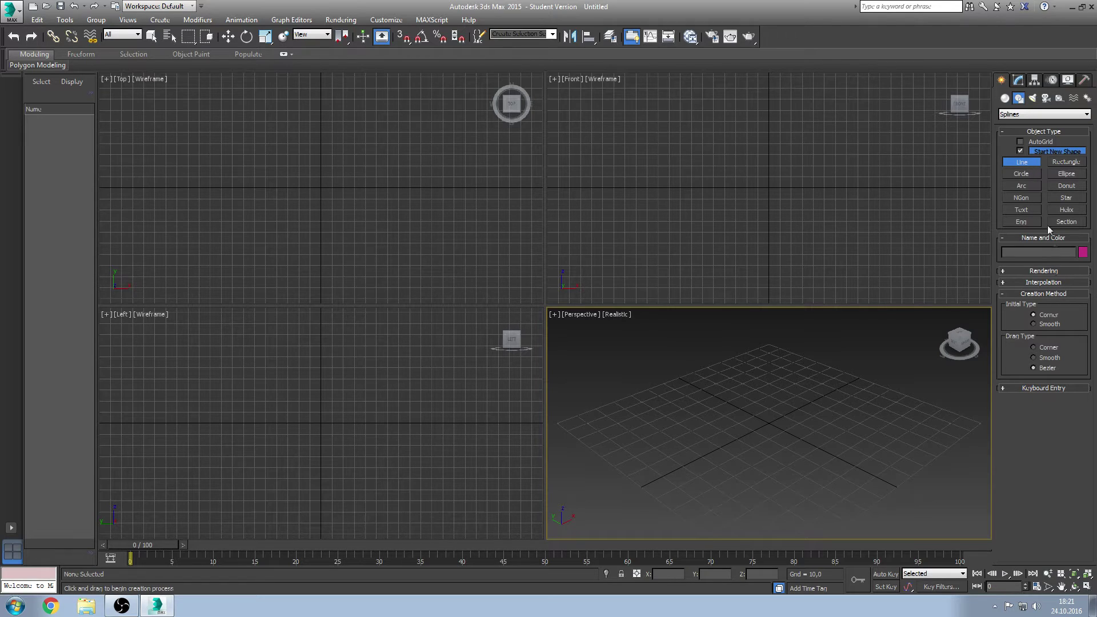
{"action": "left_click", "coordinate": [1044, 348]}
{"action": "left_click", "coordinate": [206, 172]}
{"action": "left_click", "coordinate": [262, 129]}
{"action": "left_click", "coordinate": [458, 138]}
{"action": "left_click", "coordinate": [443, 262]}
{"action": "left_click", "coordinate": [221, 287]}
{"action": "left_click", "coordinate": [206, 208]}
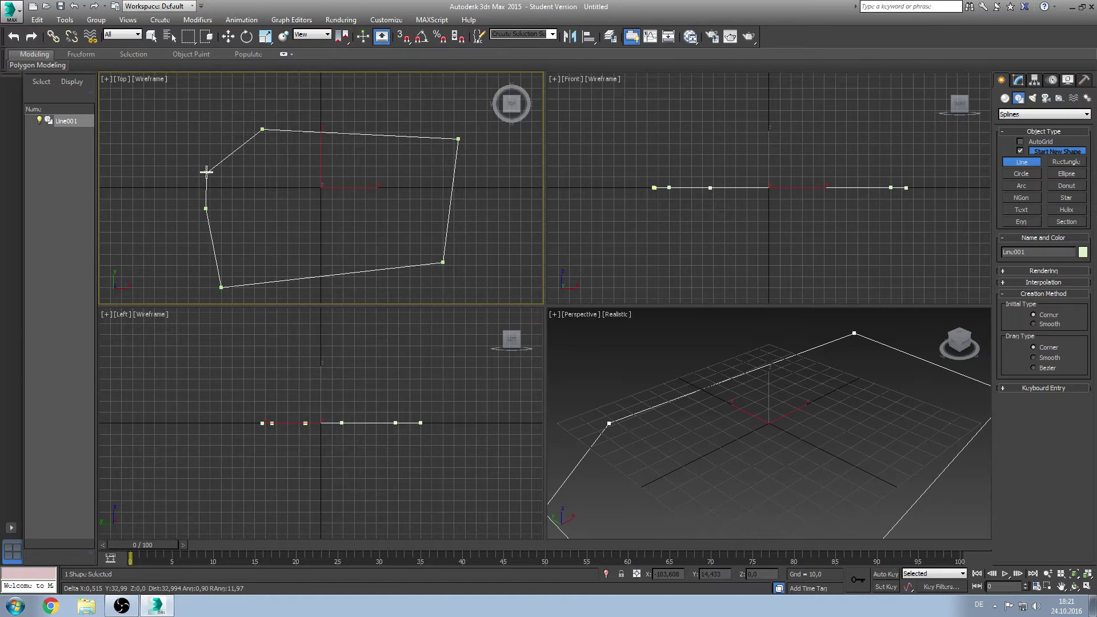
Close the spline at its first vertex and frame the outline in the perspective view
{"action": "left_click", "coordinate": [207, 172]}
{"action": "left_click", "coordinate": [207, 172]}
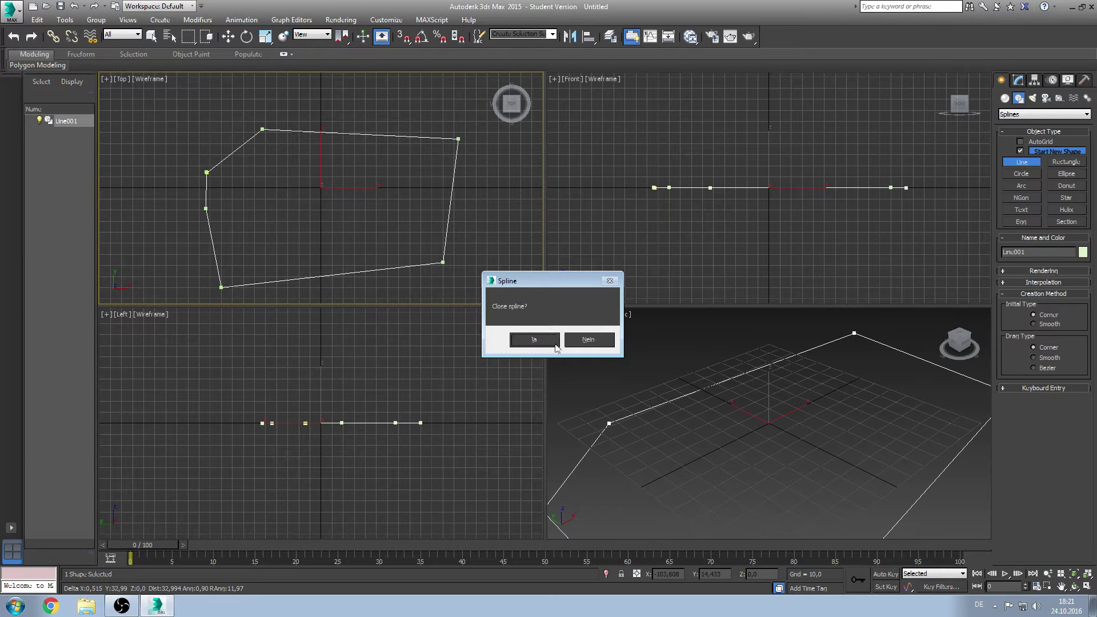
{"action": "left_click", "coordinate": [535, 340]}
{"action": "scroll", "coordinate": [725, 375], "scroll_direction": "down", "scroll_amount": 3}
{"action": "middle_click_drag", "start_coordinate": [728, 367], "coordinate": [737, 377]}
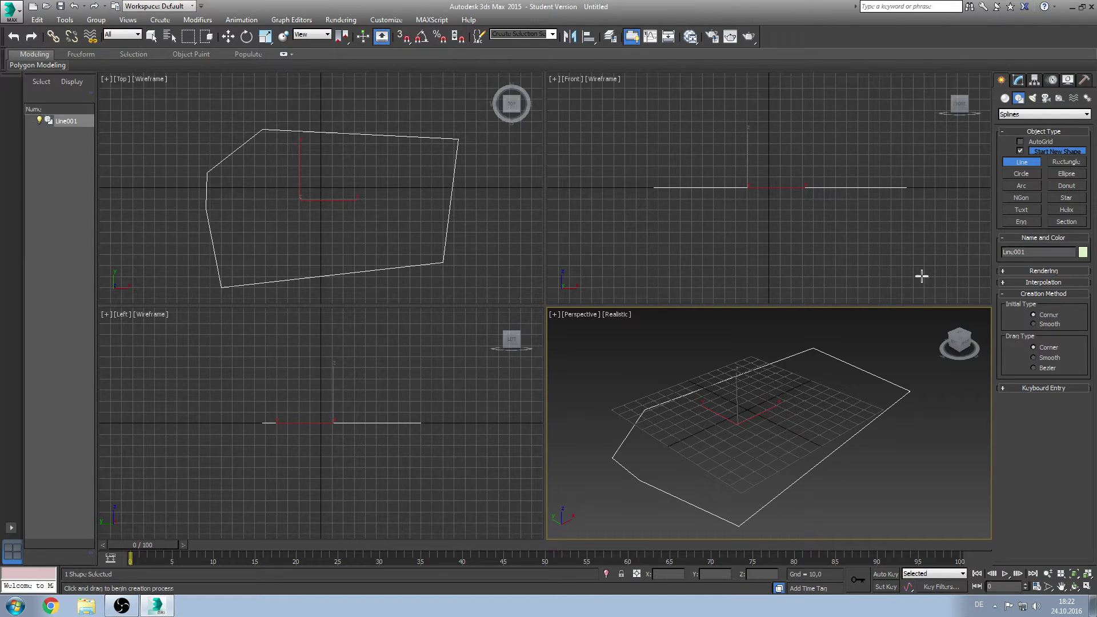
{"action": "left_click", "coordinate": [1018, 80]}
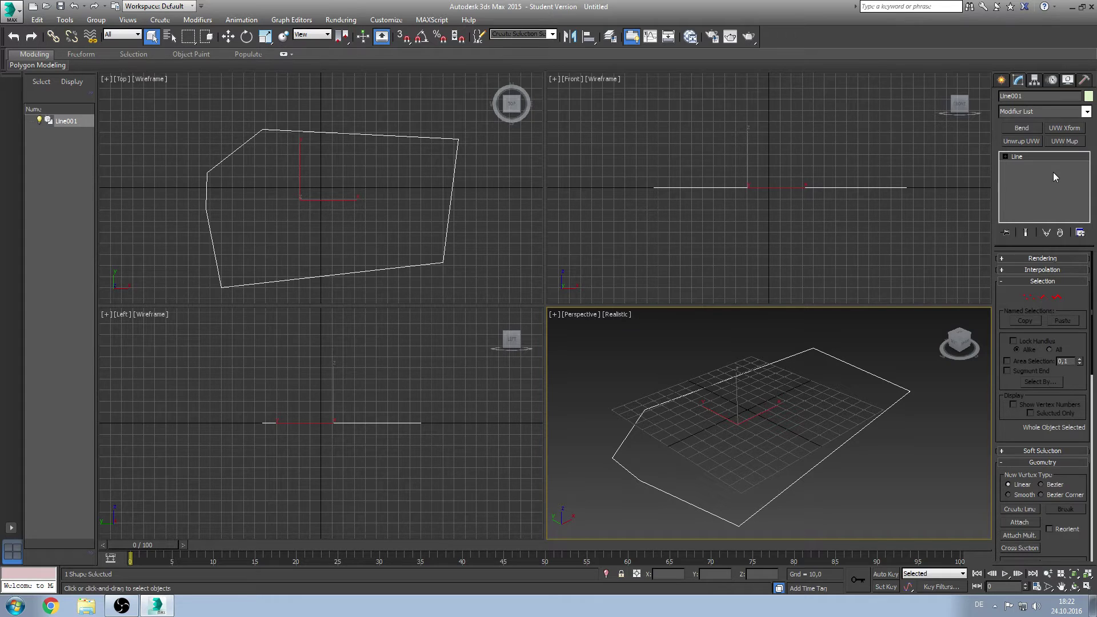
Add an Extrude modifier with Amount 0,15 to the outline
{"action": "left_click", "coordinate": [1039, 111]}
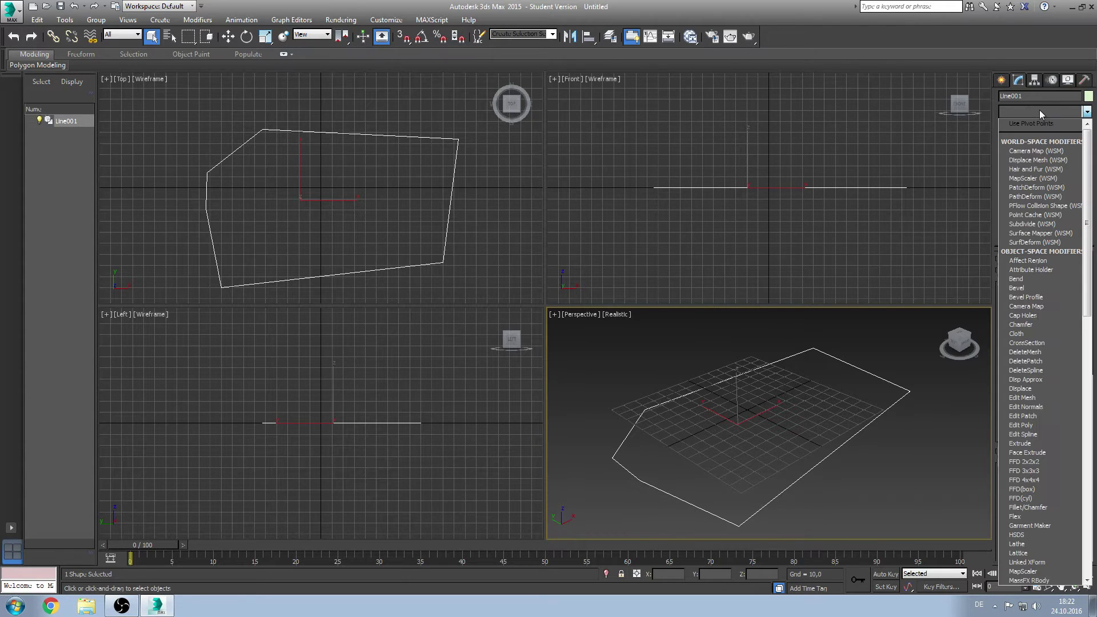
{"action": "left_click_drag", "start_coordinate": [1087, 146], "coordinate": [1087, 186]}
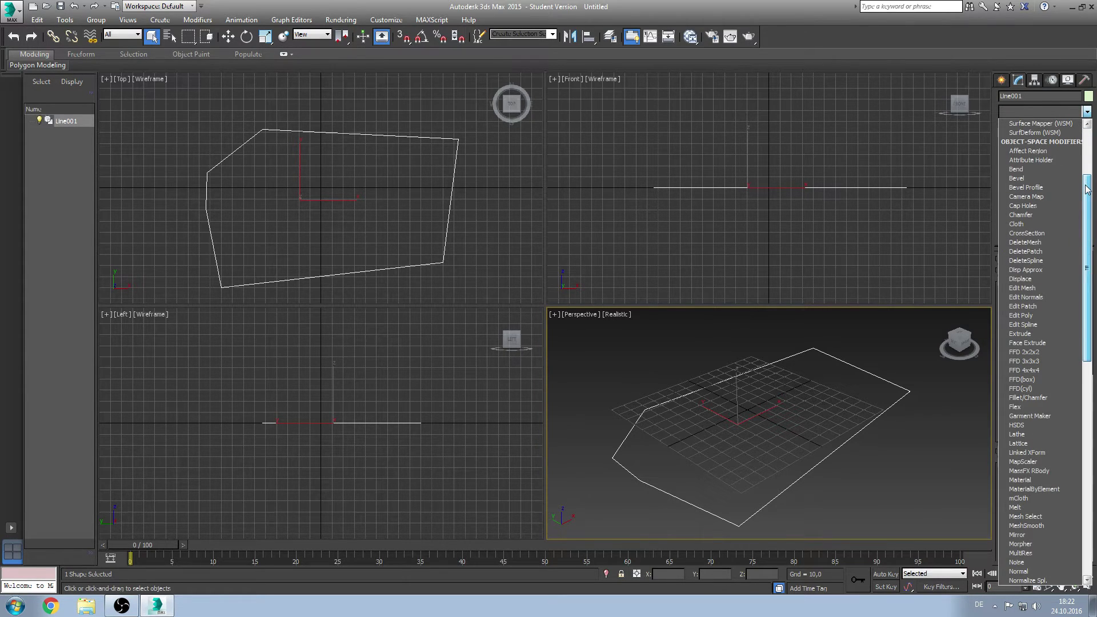
{"action": "left_click", "coordinate": [1019, 343]}
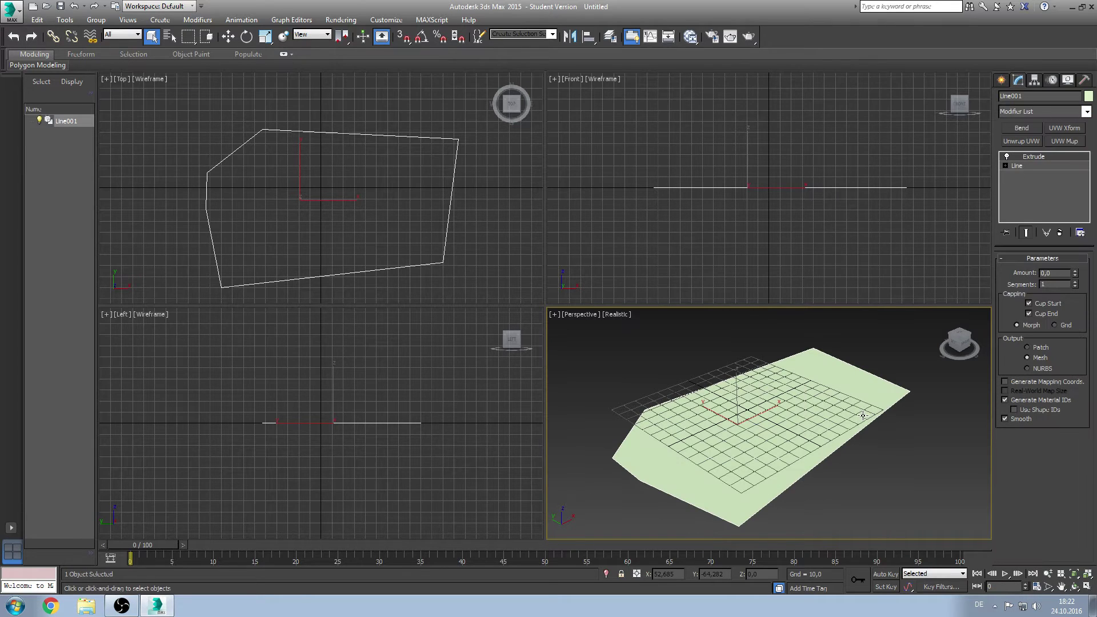
{"action": "double_click", "coordinate": [1051, 273]}
{"action": "type", "text": "0,15"}
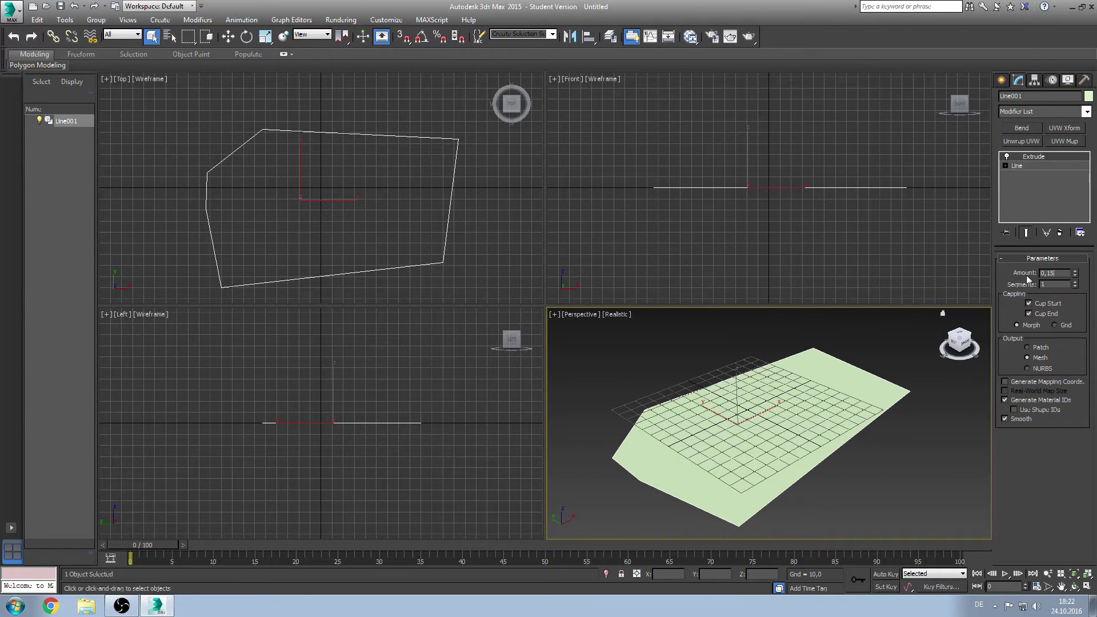
{"action": "key", "text": "Return"}
Collapse the stack to an Editable Mesh, then convert it to Editable Poly
{"action": "right_click", "coordinate": [1038, 182]}
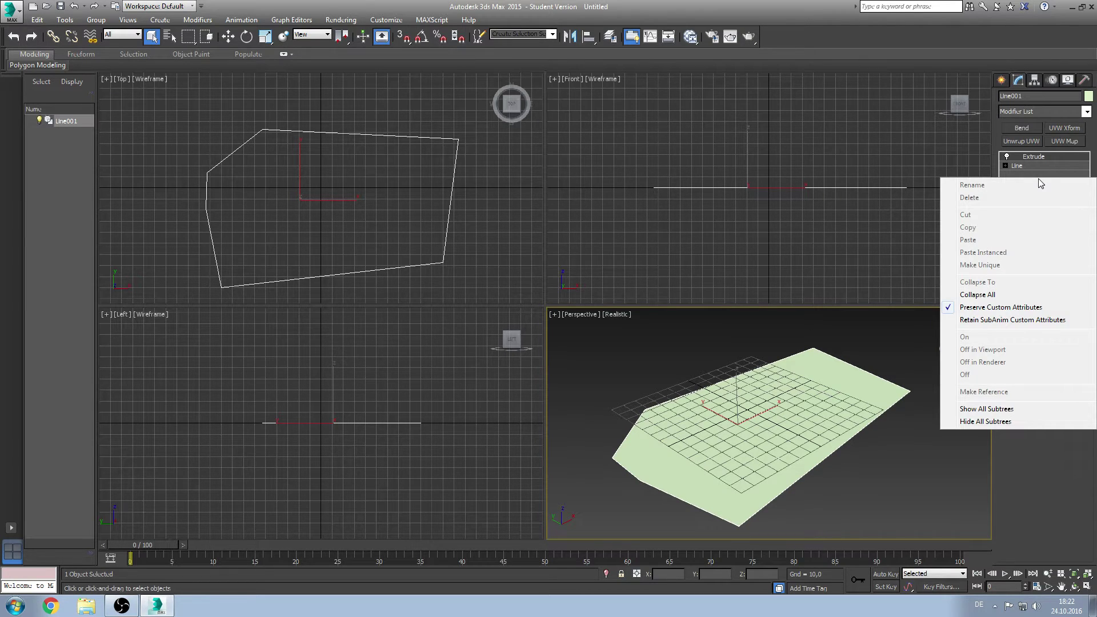
{"action": "left_click", "coordinate": [1001, 296]}
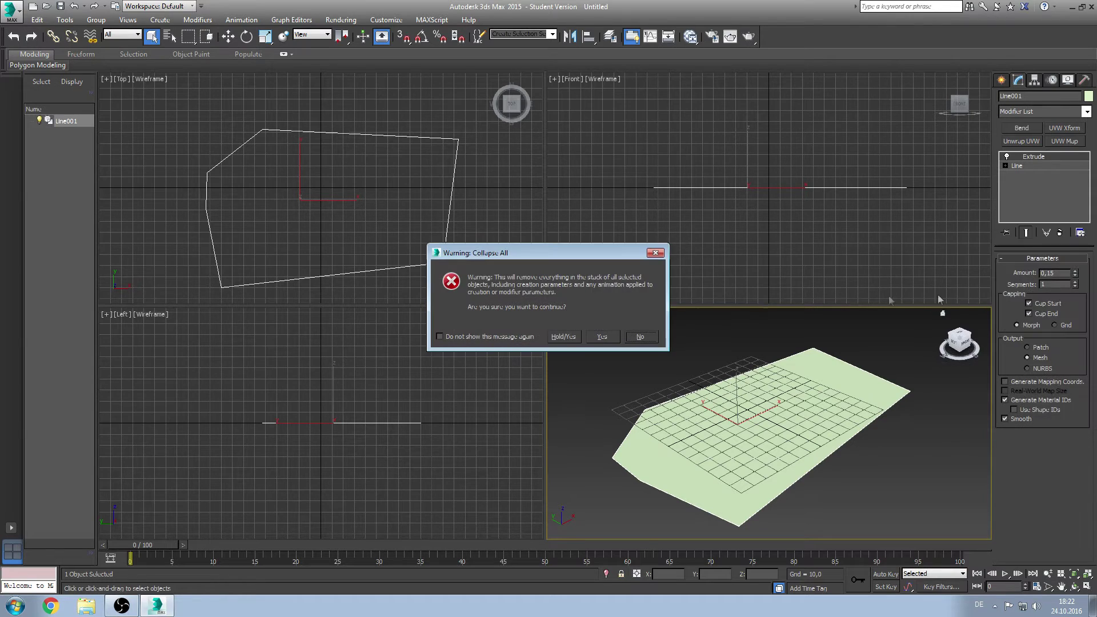
{"action": "left_click", "coordinate": [595, 334]}
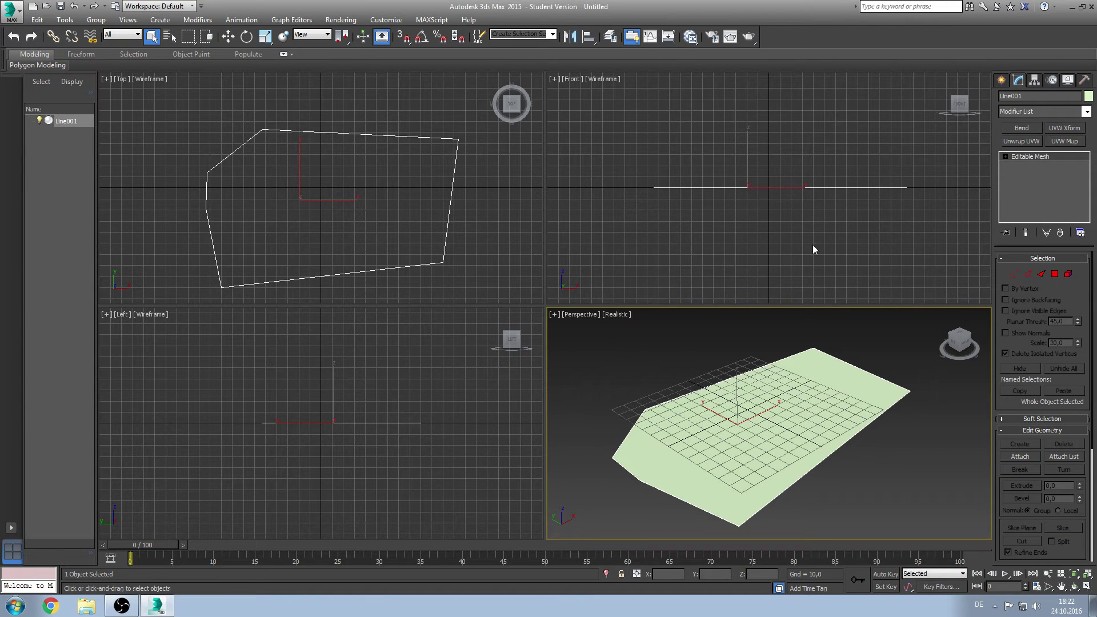
{"action": "scroll", "coordinate": [742, 229], "scroll_direction": "up", "scroll_amount": 3}
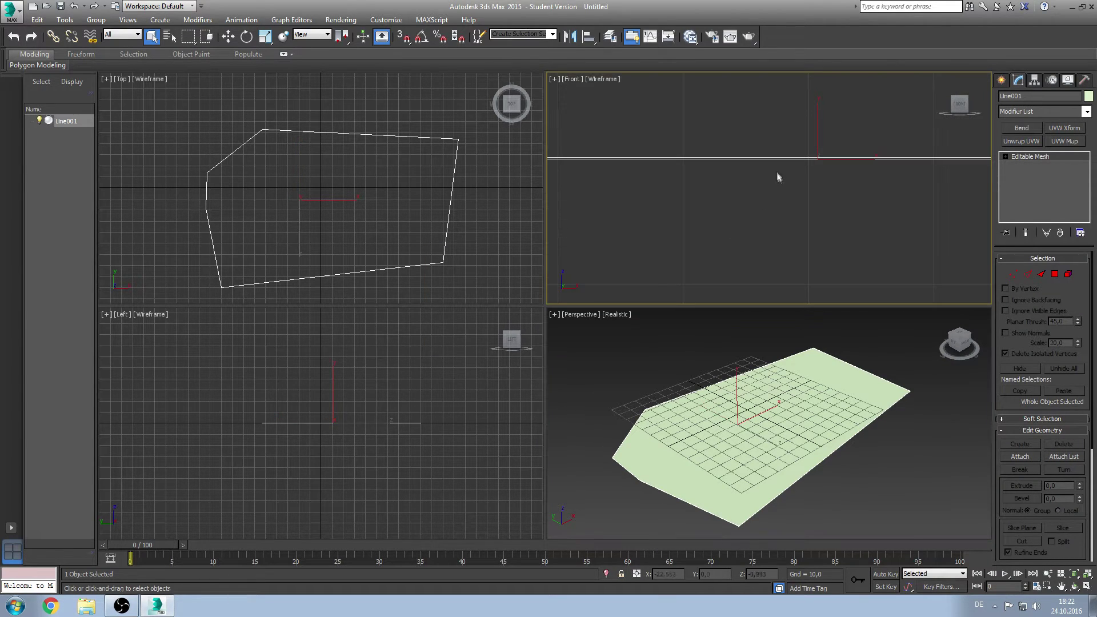
{"action": "right_click", "coordinate": [1028, 157]}
{"action": "left_click", "coordinate": [1036, 251]}
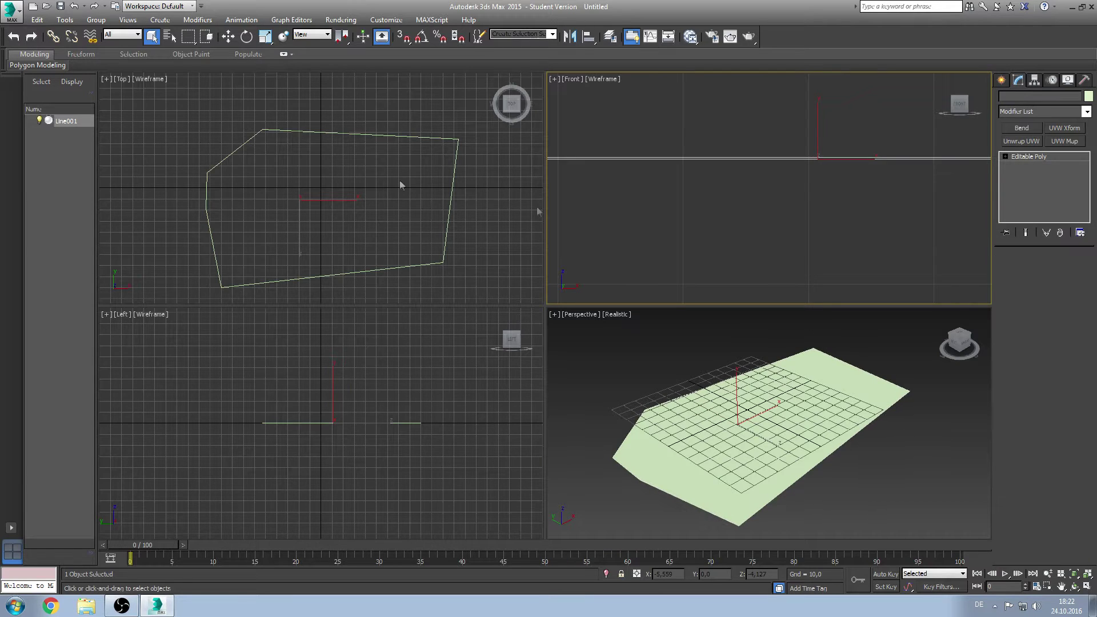
Move corner vertices to reshape the slab, then delete the object
{"action": "left_click", "coordinate": [1013, 271]}
{"action": "mouse_move", "coordinate": [479, 234]}
{"action": "left_mouse_down"}
{"action": "mouse_move", "coordinate": [432, 275]}
{"action": "mouse_move", "coordinate": [481, 283]}
{"action": "mouse_move", "coordinate": [475, 257]}
{"action": "left_mouse_up"}
{"action": "key", "text": "w"}
{"action": "left_click", "coordinate": [207, 172]}
{"action": "left_click_drag", "start_coordinate": [209, 166], "coordinate": [185, 135]}
{"action": "left_click", "coordinate": [290, 193]}
{"action": "left_click_drag", "start_coordinate": [167, 193], "coordinate": [265, 246]}
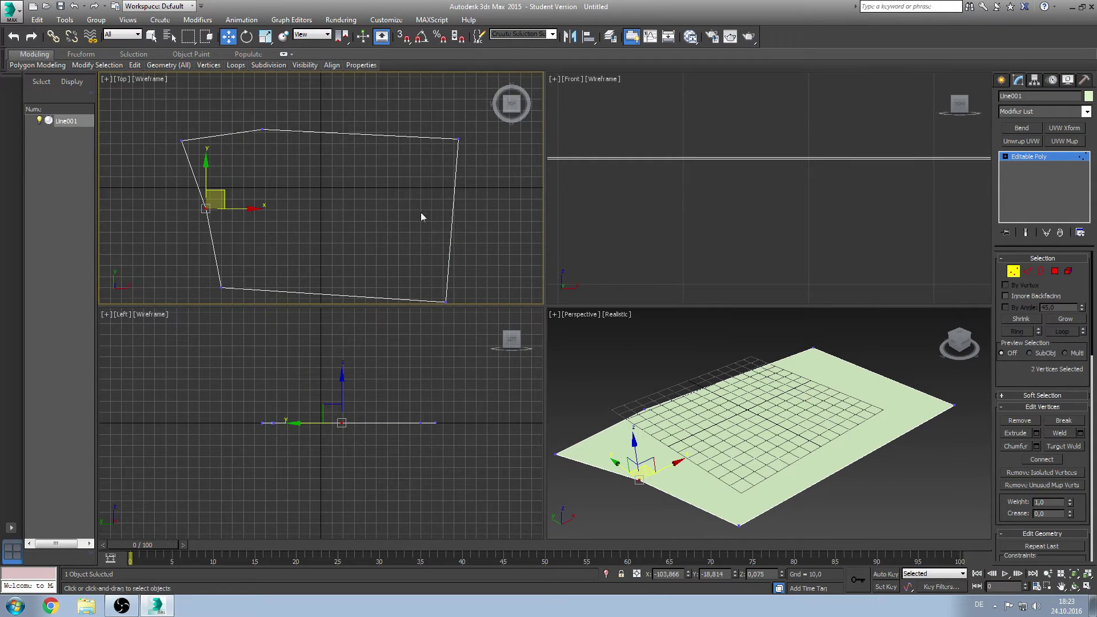
{"action": "left_click", "coordinate": [184, 104]}
{"action": "left_click_drag", "start_coordinate": [142, 93], "coordinate": [440, 275]}
{"action": "left_click", "coordinate": [1013, 271]}
{"action": "key", "text": "Delete"}
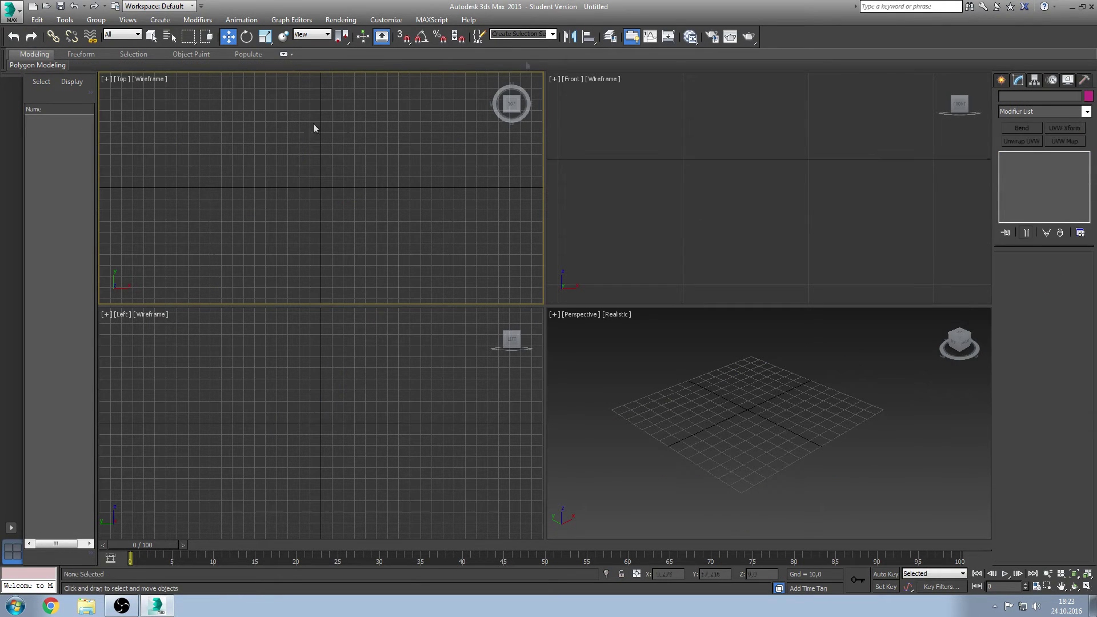
Draw a closed triangular Line spline in the Top view
{"action": "left_click", "coordinate": [1001, 80]}
{"action": "left_click", "coordinate": [1021, 162]}
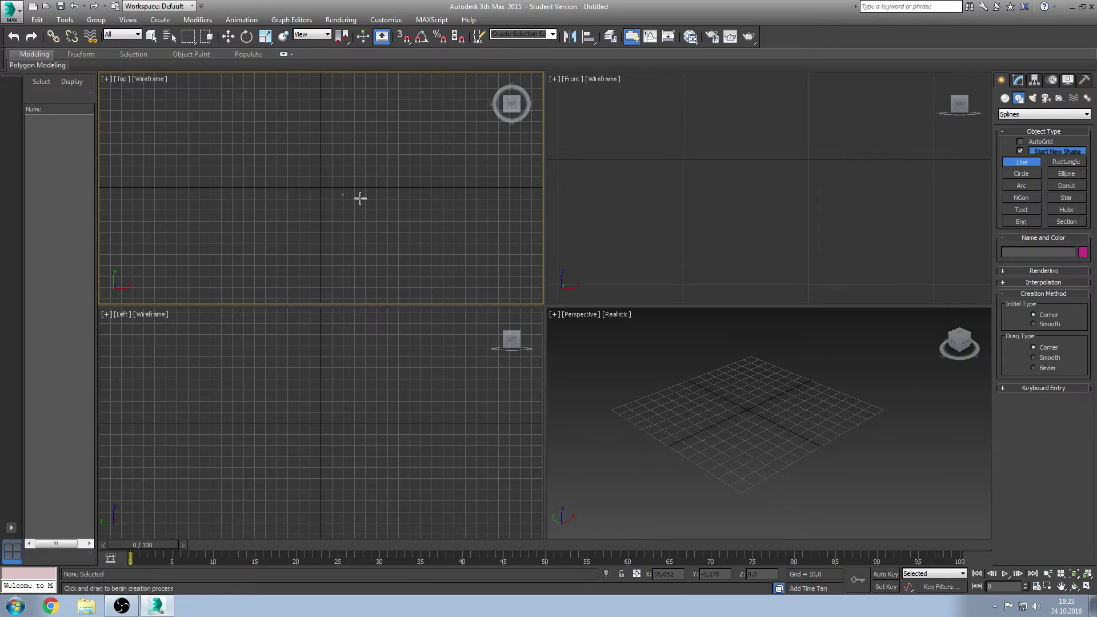
{"action": "left_click", "coordinate": [221, 192]}
{"action": "left_click", "coordinate": [366, 225]}
{"action": "left_click", "coordinate": [221, 192]}
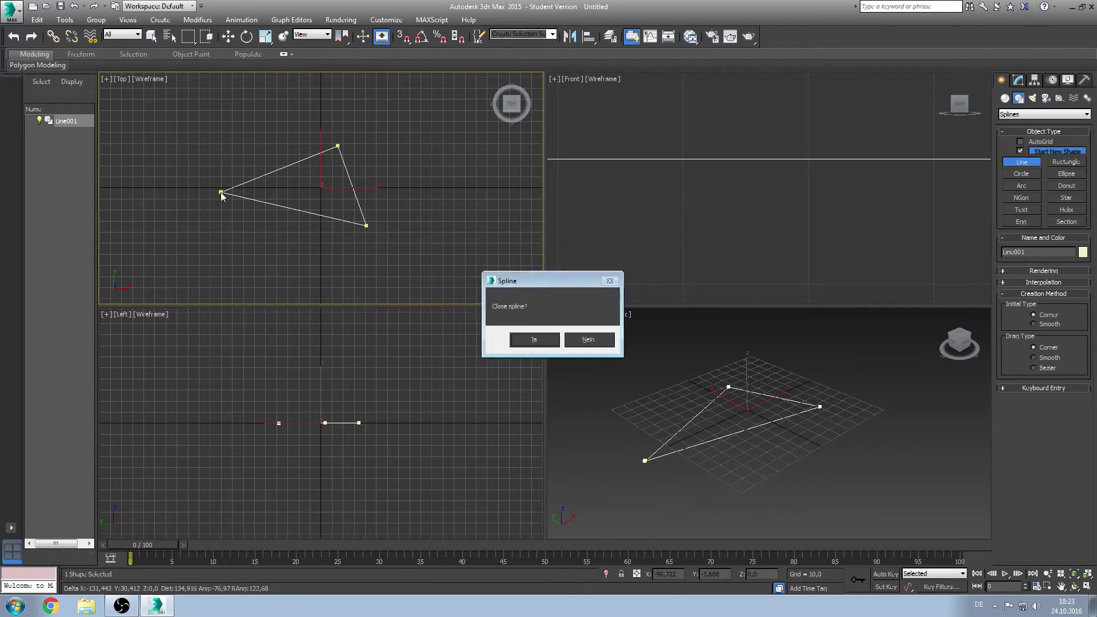
{"action": "left_click", "coordinate": [536, 340]}
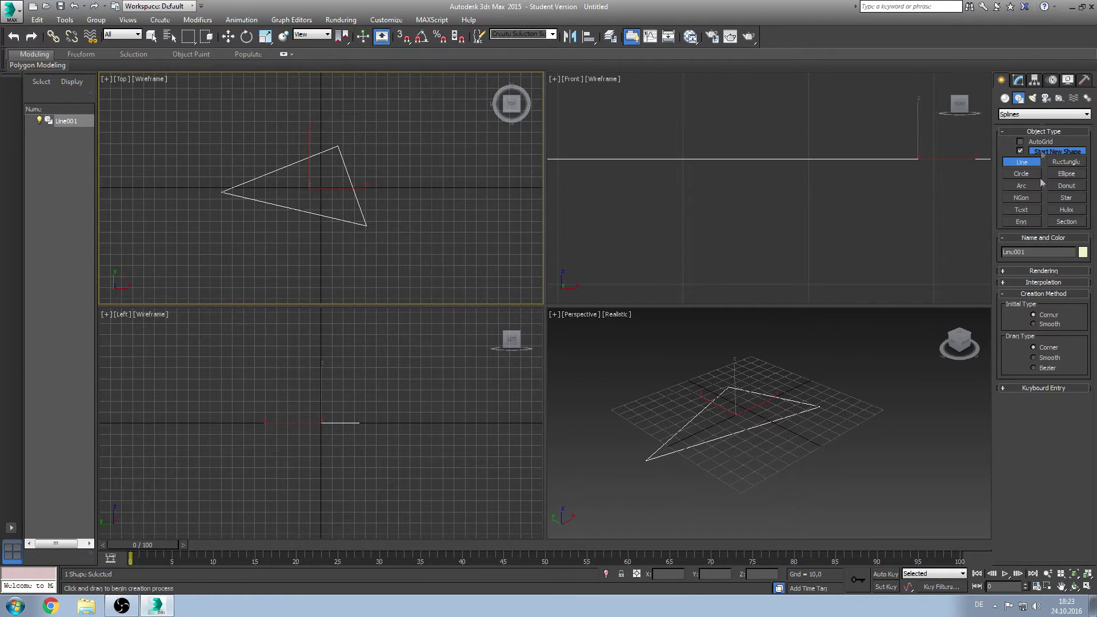
{"action": "left_click", "coordinate": [1018, 79]}
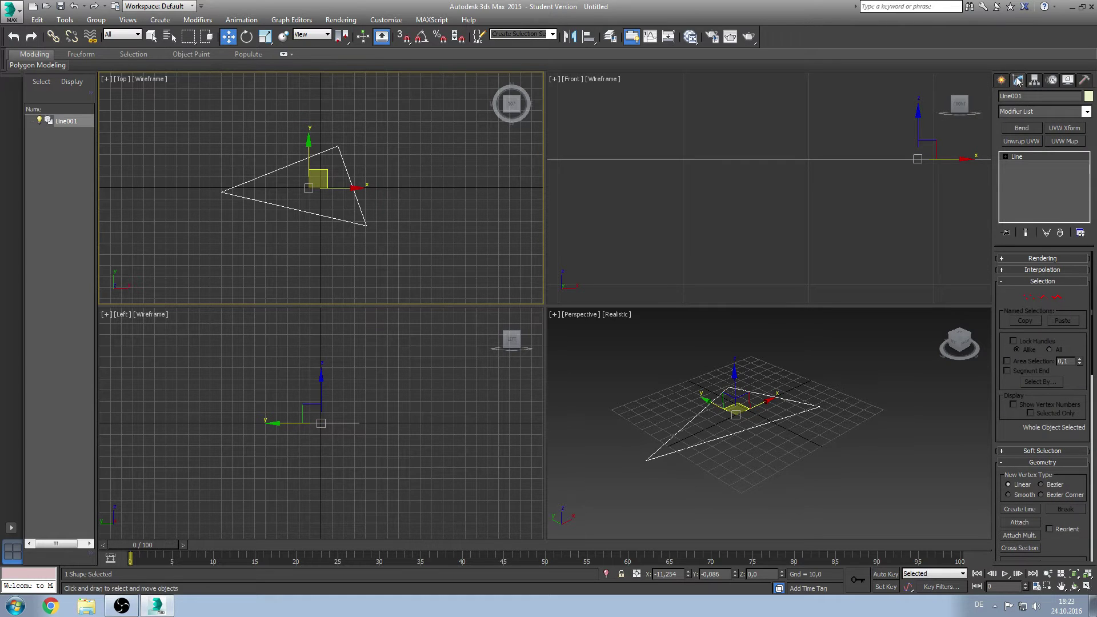
Move the triangle's left vertex up and to the right at Vertex level
{"action": "left_click", "coordinate": [1028, 297]}
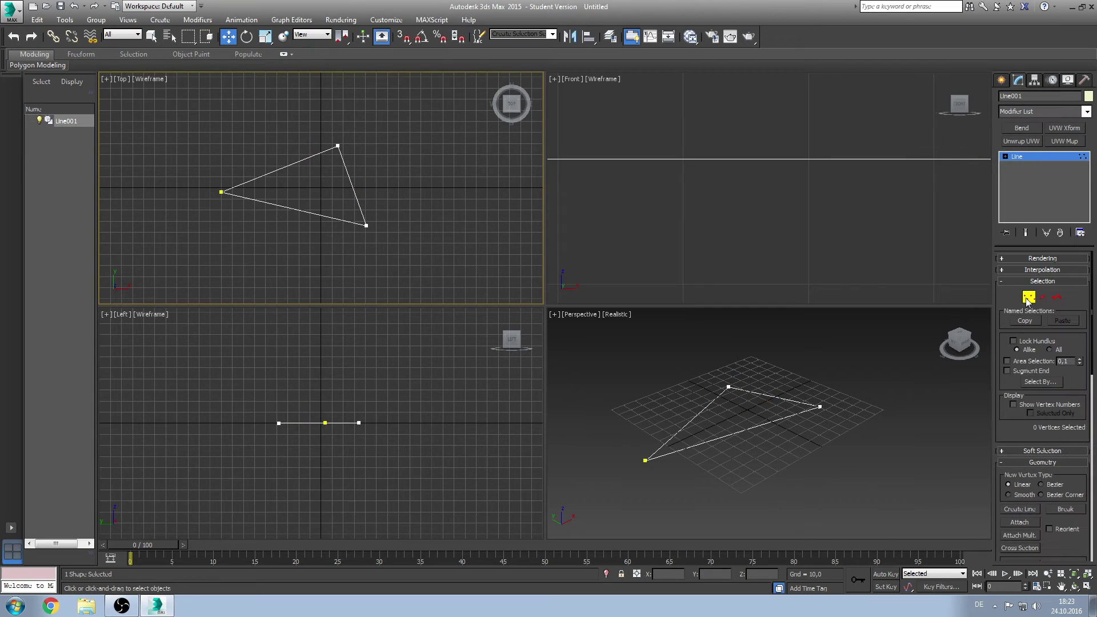
{"action": "left_click", "coordinate": [221, 192]}
{"action": "left_click_drag", "start_coordinate": [230, 177], "coordinate": [247, 165]}
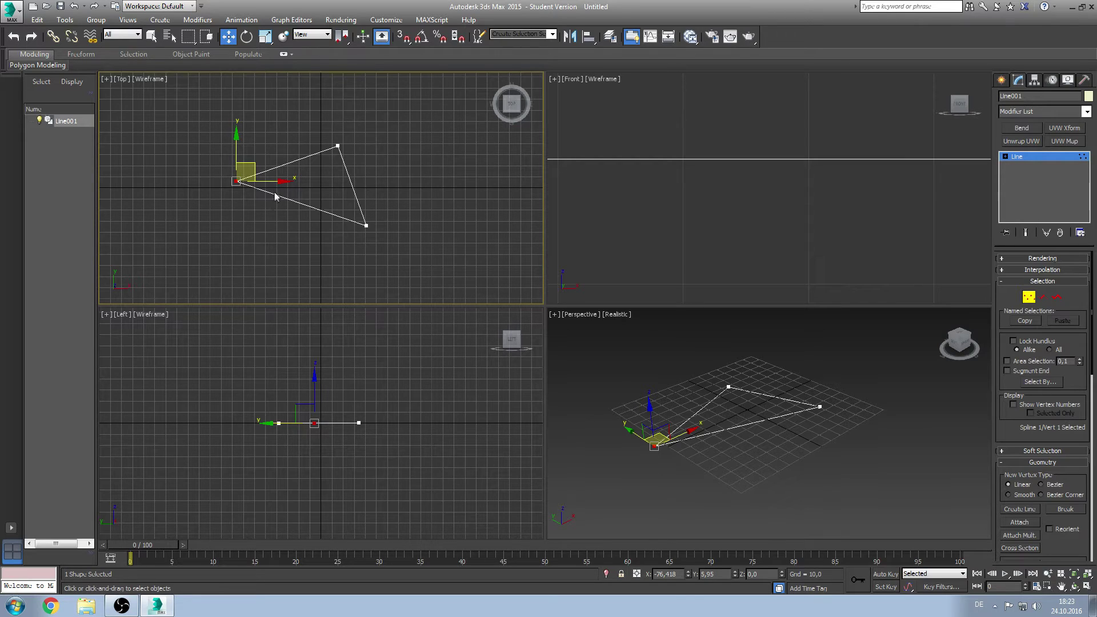
{"action": "left_click", "coordinate": [258, 228]}
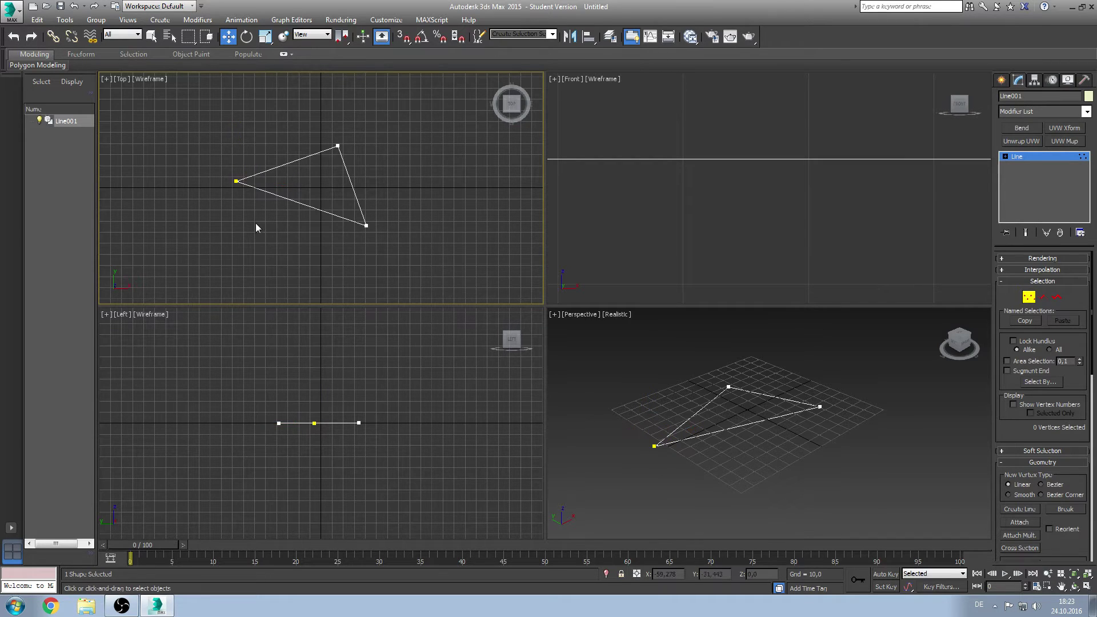
{"action": "left_click", "coordinate": [1028, 298]}
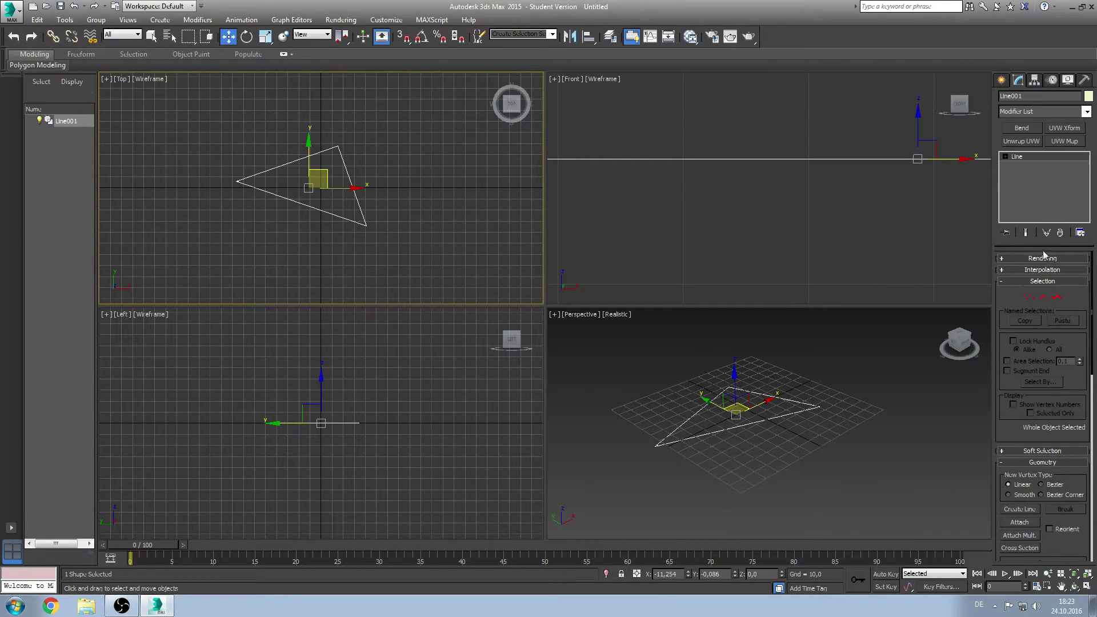
{"action": "left_click", "coordinate": [1037, 111]}
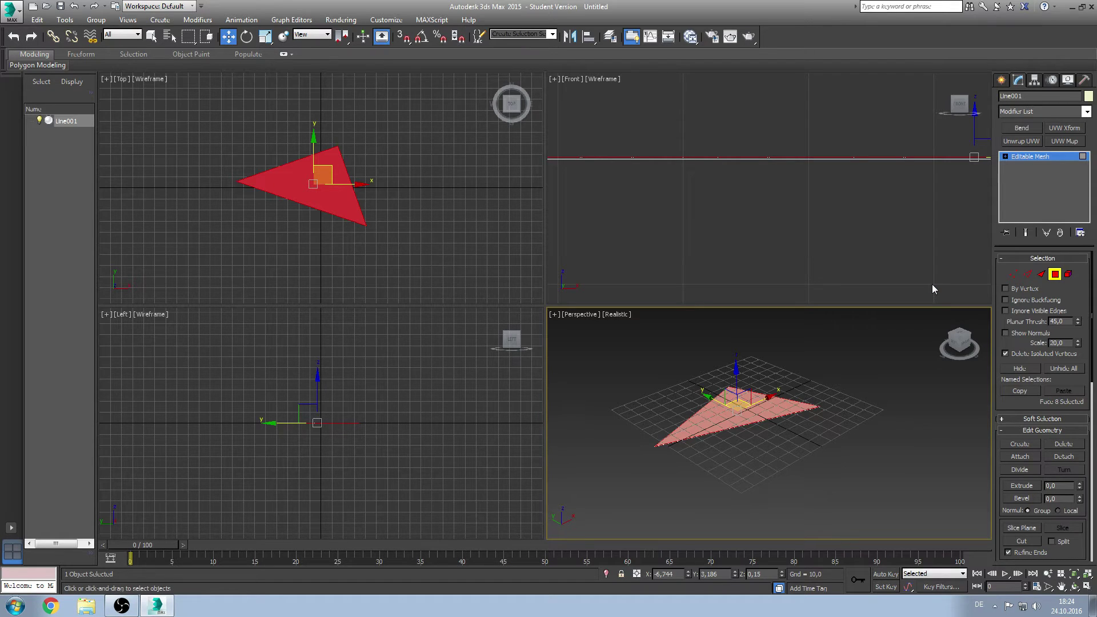
Leave Polygon sub-object level to work on the whole triangle mesh
{"action": "key", "text": "4"}
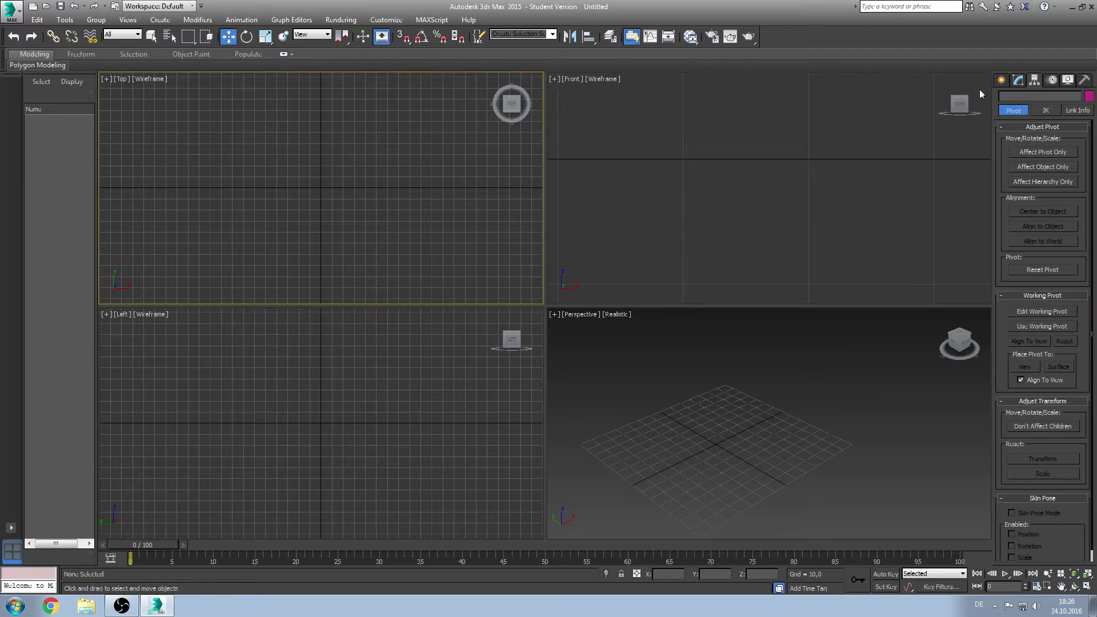
Create Box001 and, with Affect Pivot Only on, drag its pivot to the upper right
{"action": "left_click", "coordinate": [1001, 80]}
{"action": "left_click", "coordinate": [1020, 153]}
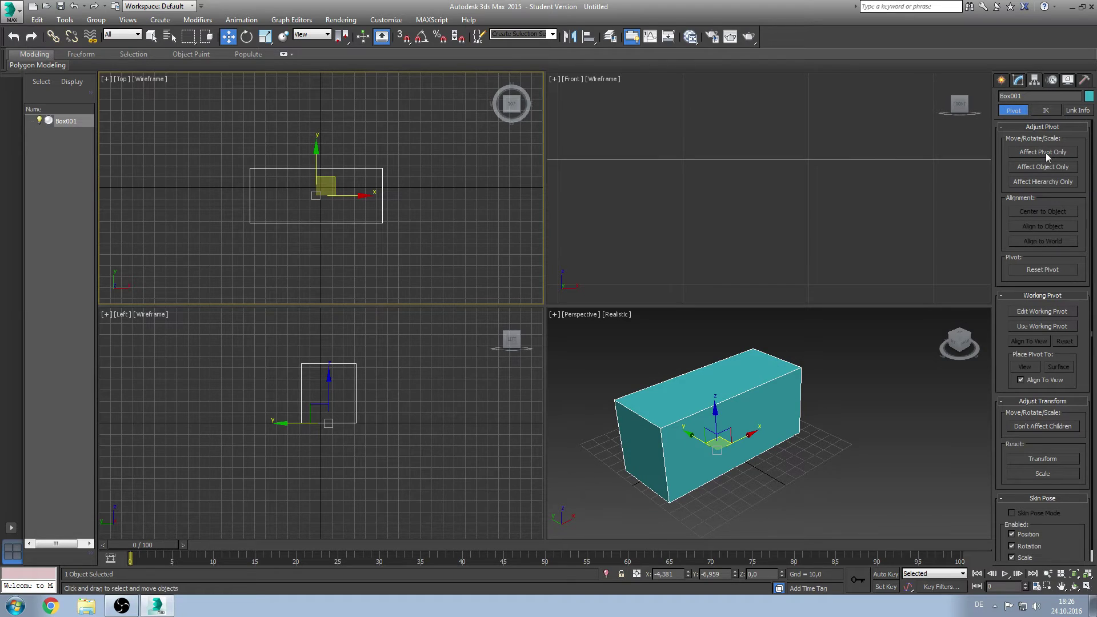
{"action": "left_click", "coordinate": [1045, 153]}
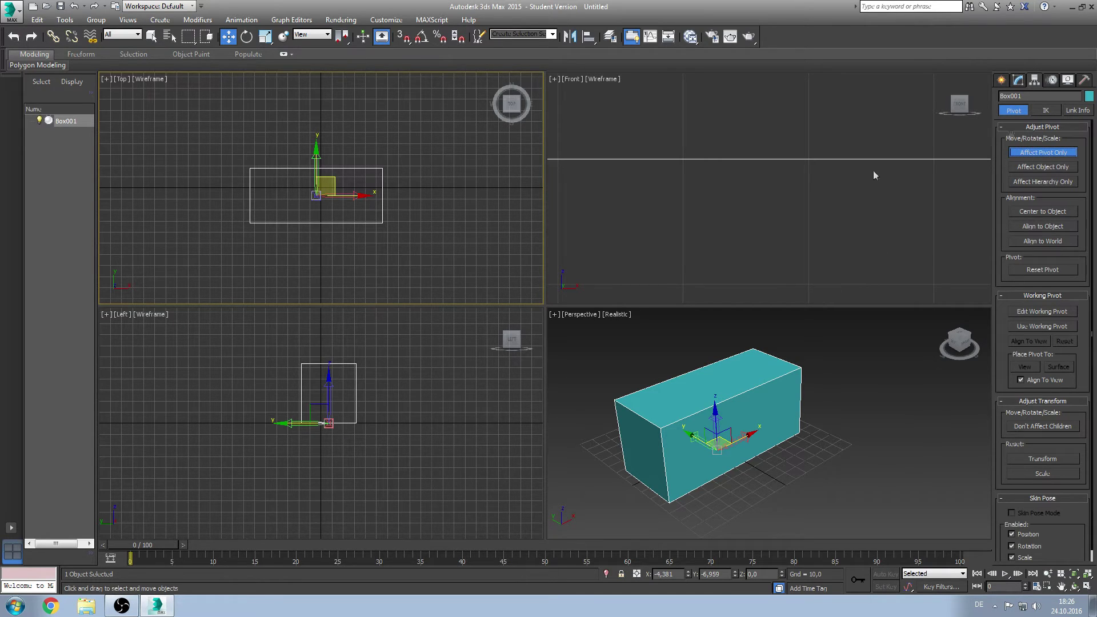
{"action": "left_click_drag", "start_coordinate": [334, 178], "coordinate": [465, 77]}
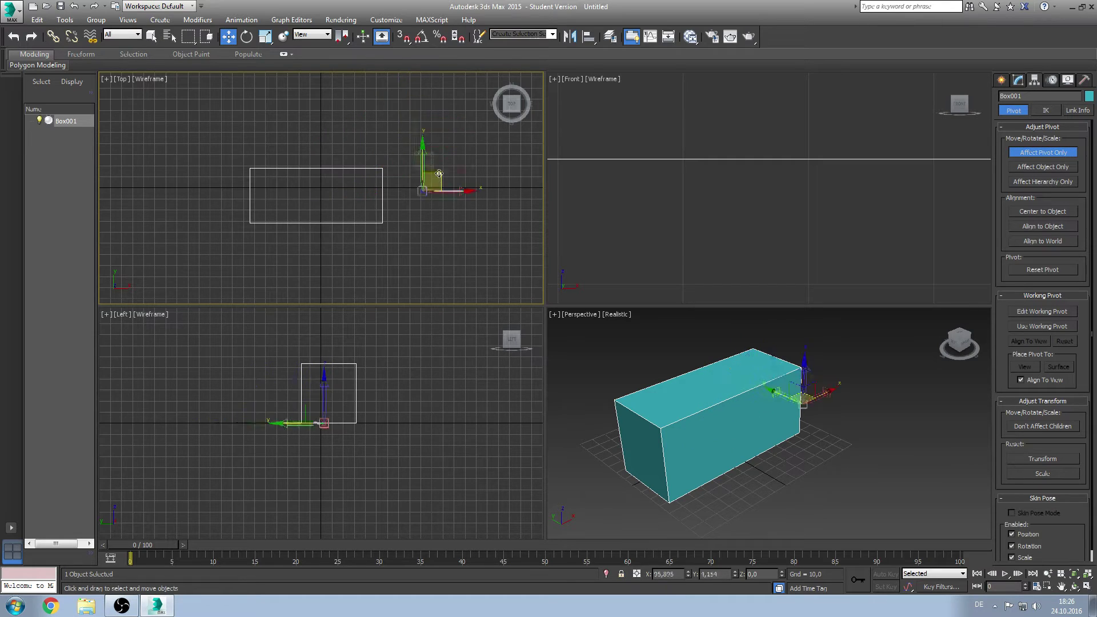
Set the pivot position to X 0, Y 0 in Move Transform Type-In
{"action": "right_click", "coordinate": [230, 36]}
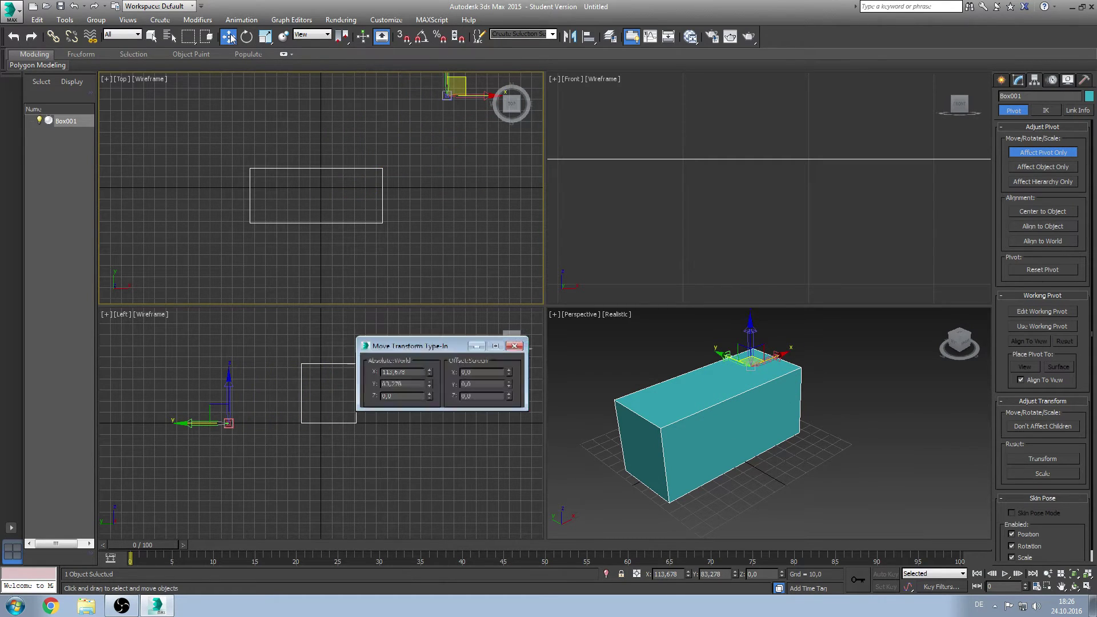
{"action": "double_click", "coordinate": [417, 372]}
{"action": "type", "text": "0"}
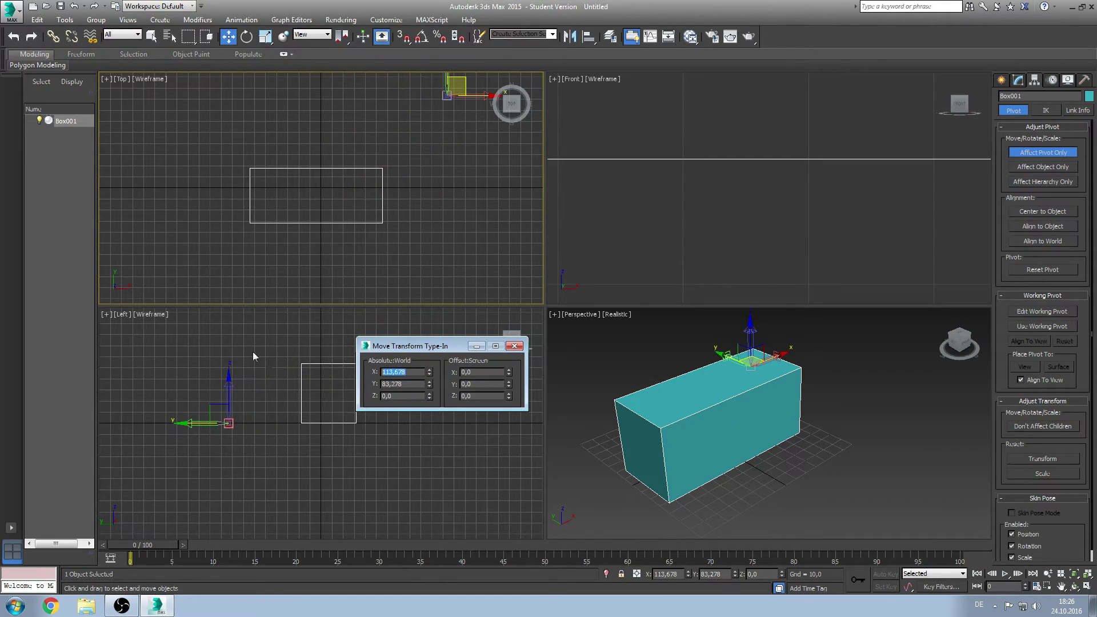
{"action": "key", "text": "Tab"}
{"action": "type", "text": "0"}
{"action": "key", "text": "Return"}
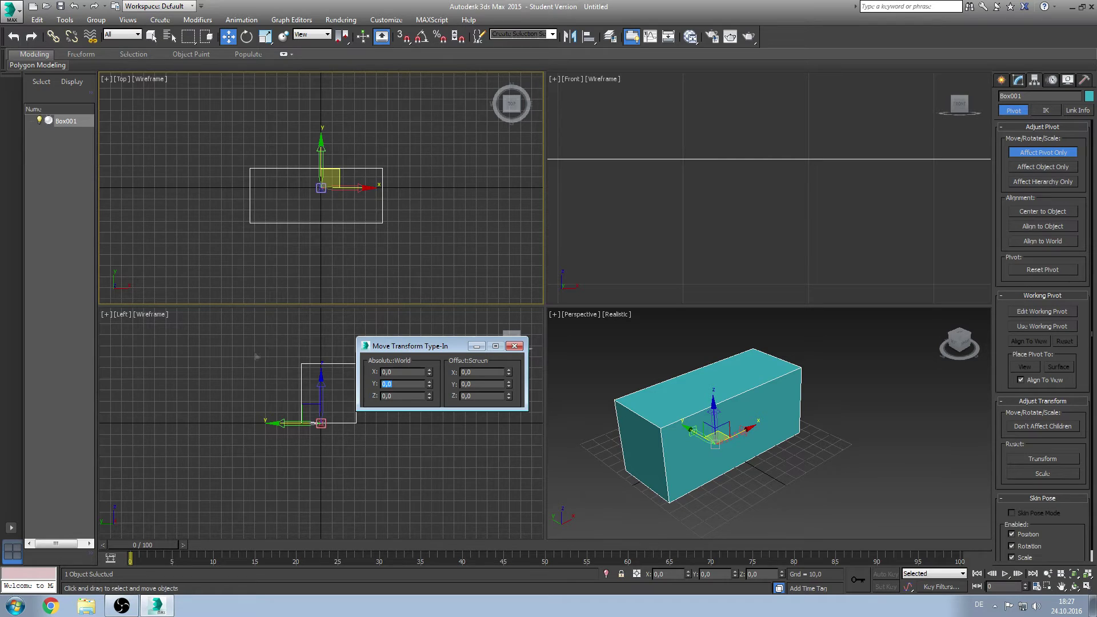
{"action": "left_click", "coordinate": [514, 346]}
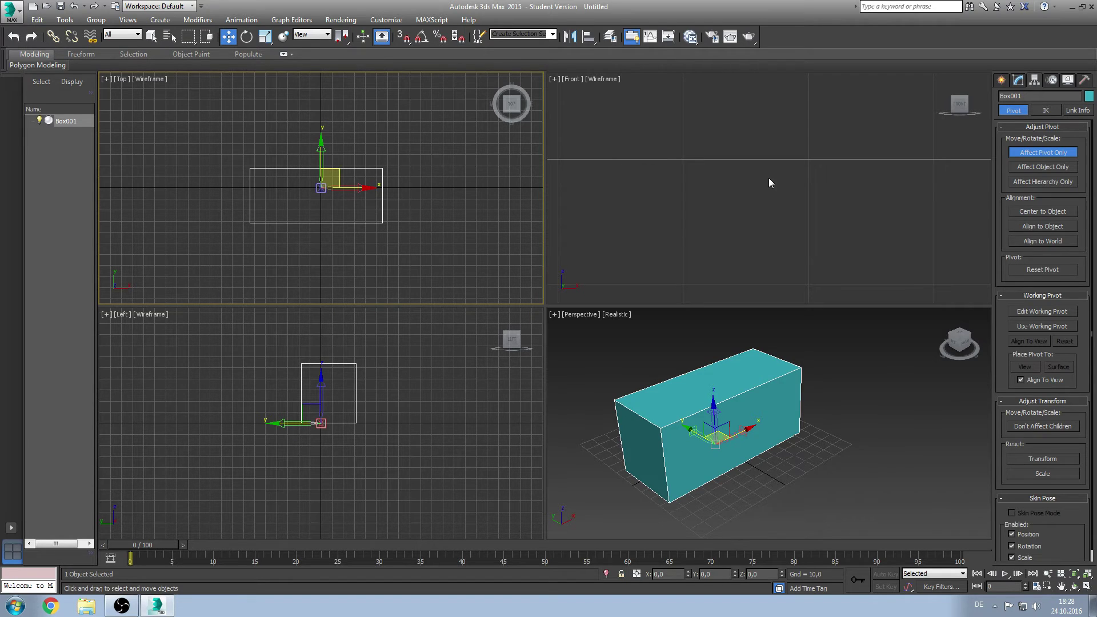
Center the pivot to the object and turn Affect Pivot Only off
{"action": "left_click", "coordinate": [1051, 211]}
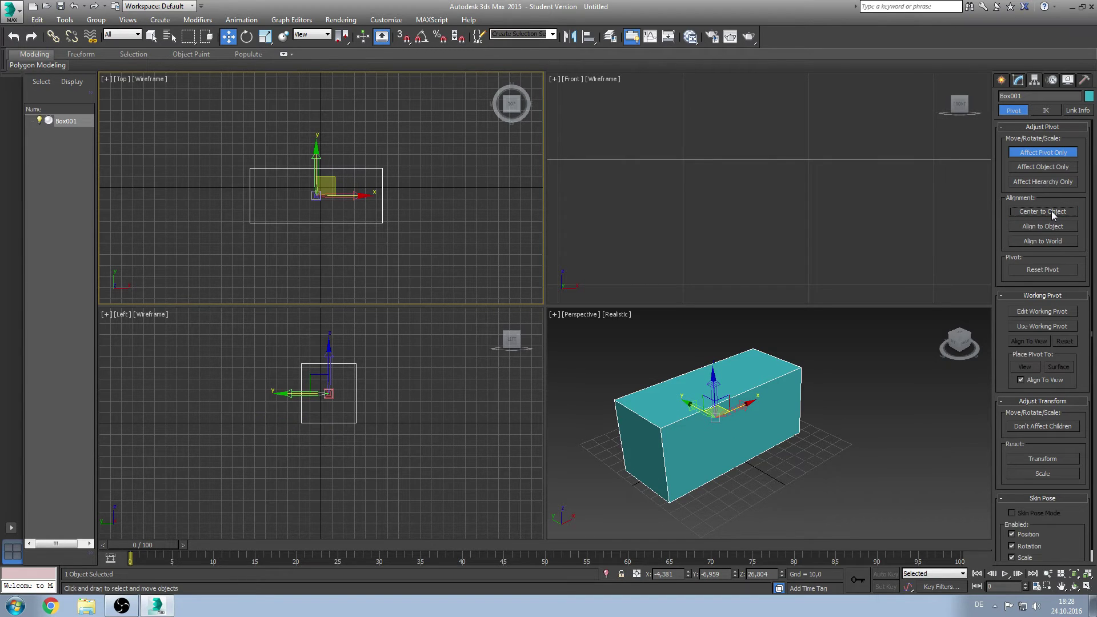
{"action": "left_click", "coordinate": [1039, 151]}
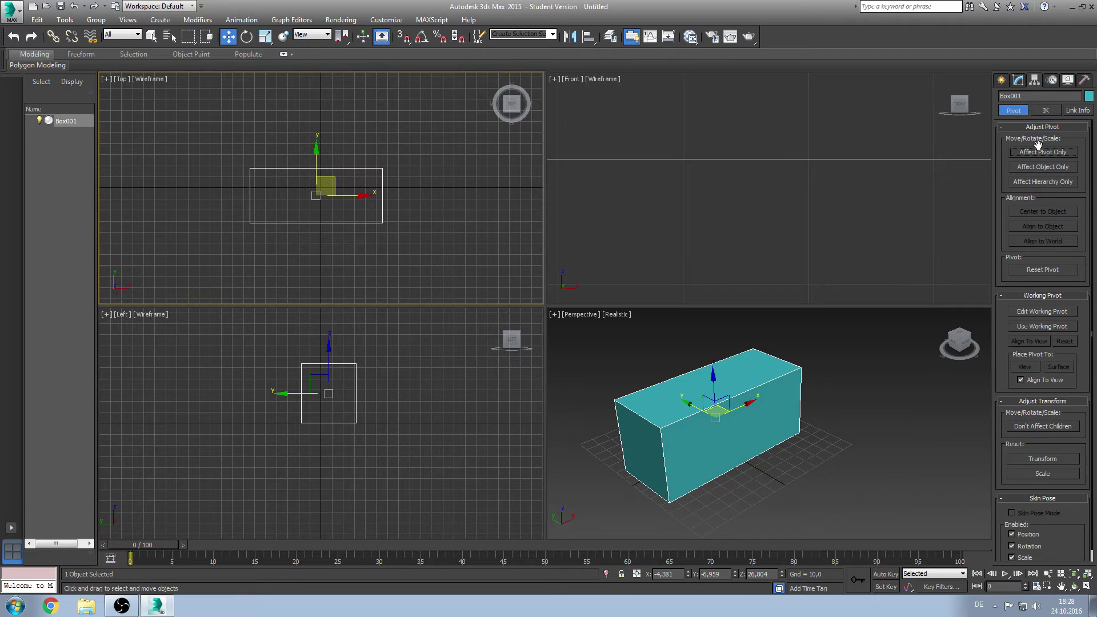
{"action": "left_click", "coordinate": [1018, 80]}
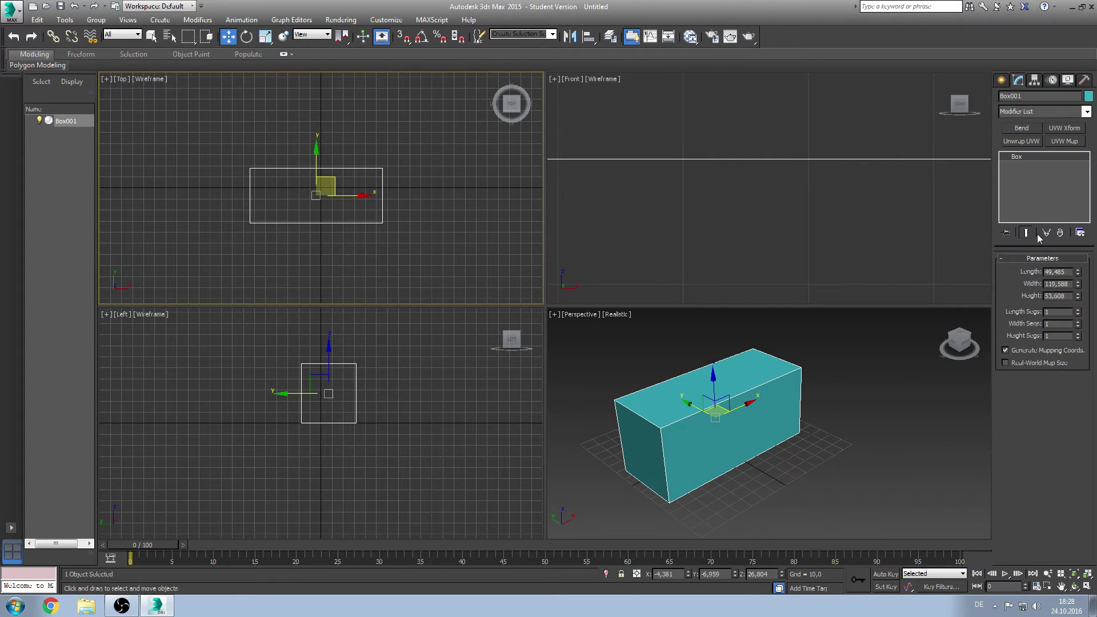
Set Box001 to Length 100, Width 20, Height 20 with 10 length segments
{"action": "left_click_drag", "start_coordinate": [1066, 272], "coordinate": [932, 264]}
{"action": "type", "text": "100"}
{"action": "key", "text": "Tab"}
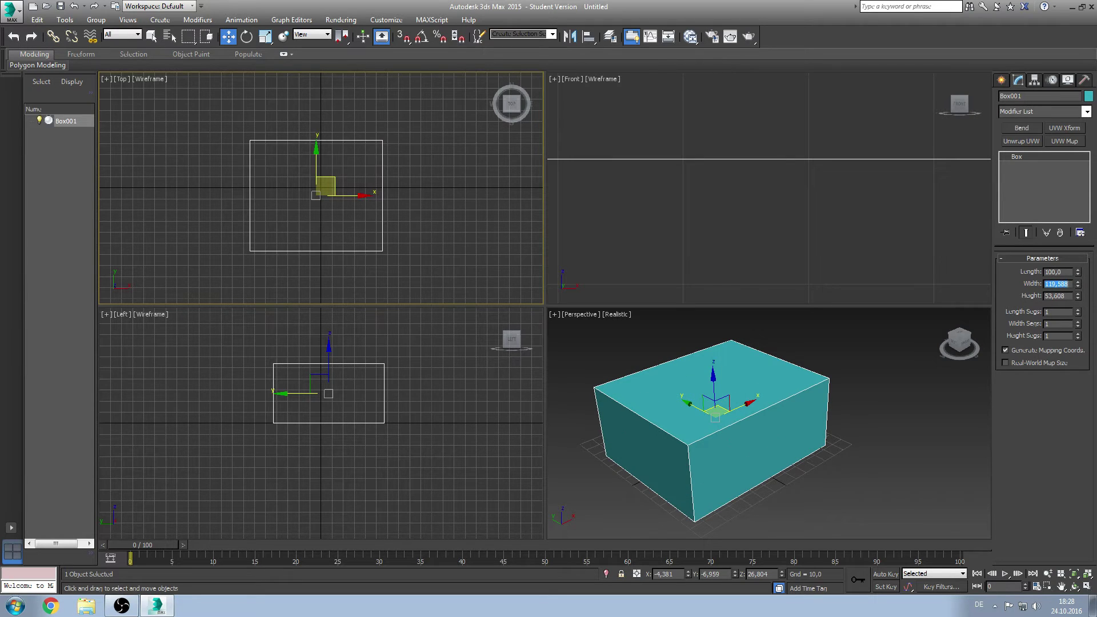
{"action": "type", "text": "20"}
{"action": "key", "text": "Return"}
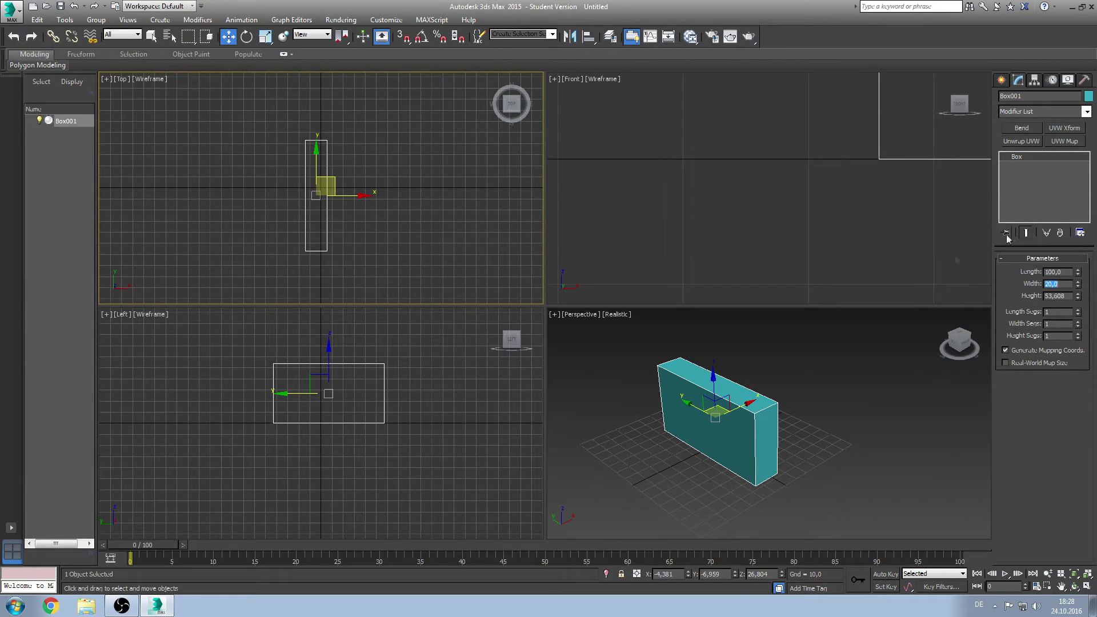
{"action": "left_click_drag", "start_coordinate": [1068, 296], "coordinate": [928, 284]}
{"action": "type", "text": "20"}
{"action": "key", "text": "Return"}
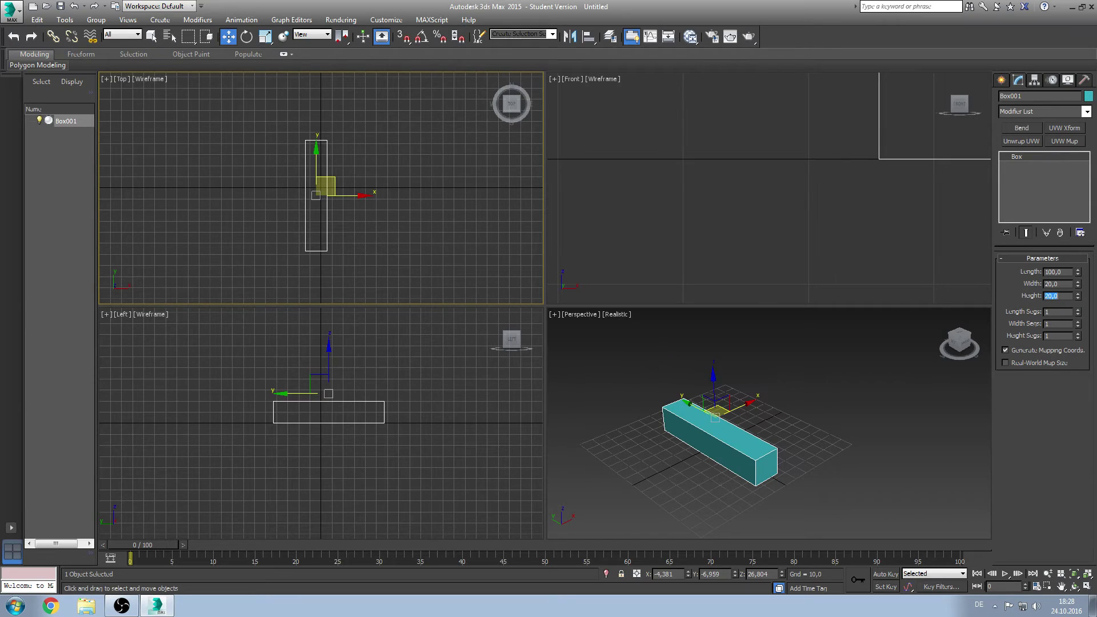
{"action": "double_click", "coordinate": [1054, 312]}
{"action": "type", "text": "10"}
{"action": "key", "text": "Return"}
{"action": "right_click", "coordinate": [228, 36]}
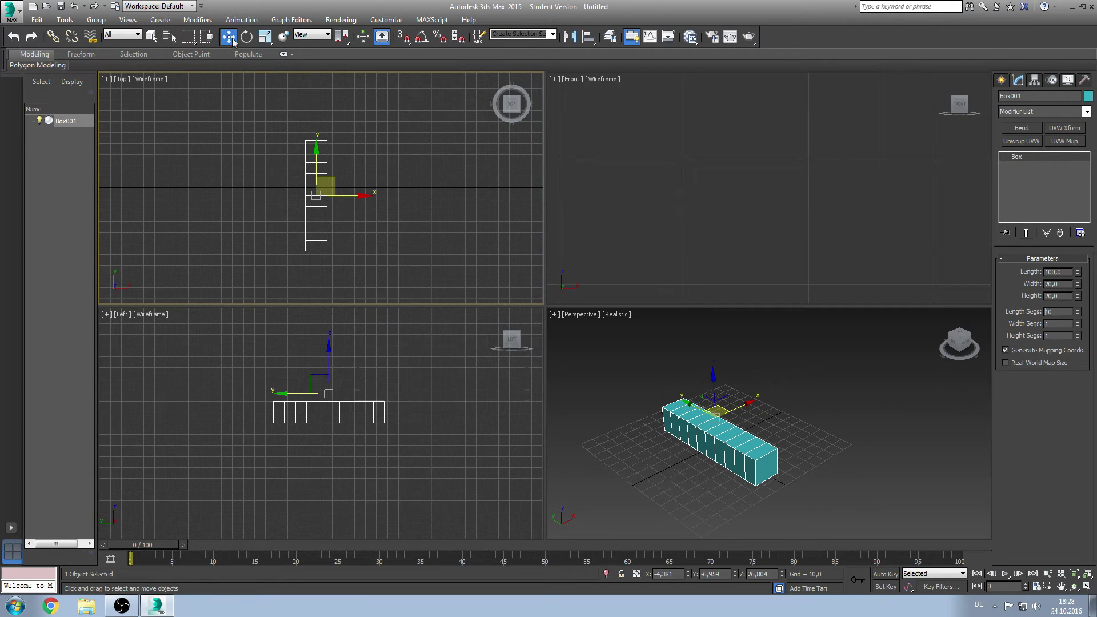
Move Box001 to X 0, Y 0 with Move Transform Type-In
{"action": "double_click", "coordinate": [406, 372]}
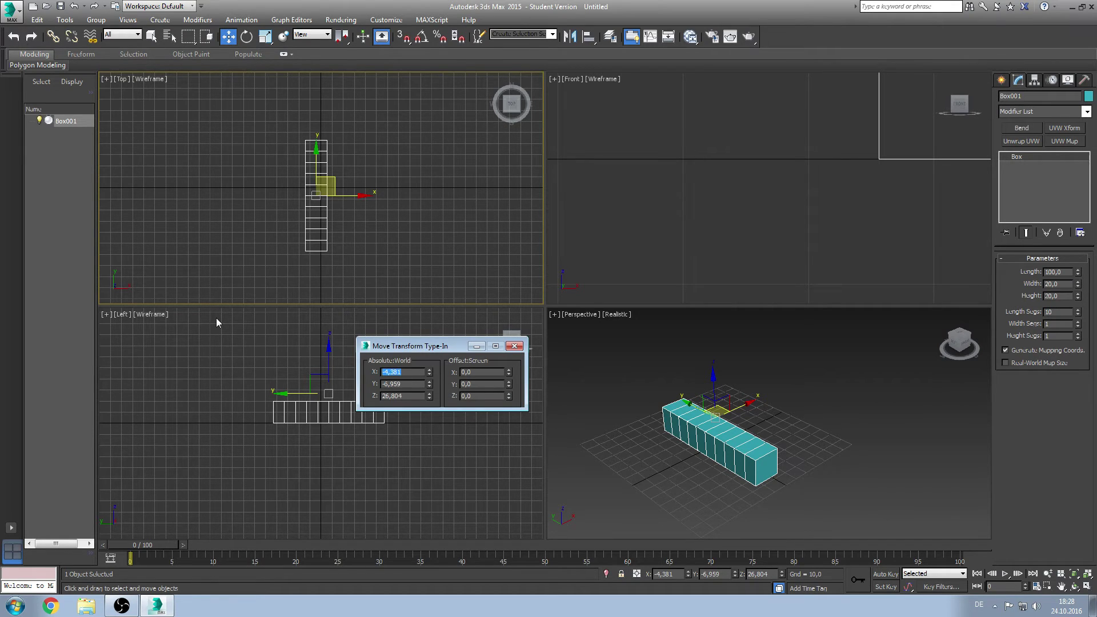
{"action": "type", "text": "0"}
{"action": "key", "text": "Tab"}
{"action": "type", "text": "0"}
{"action": "key", "text": "Return"}
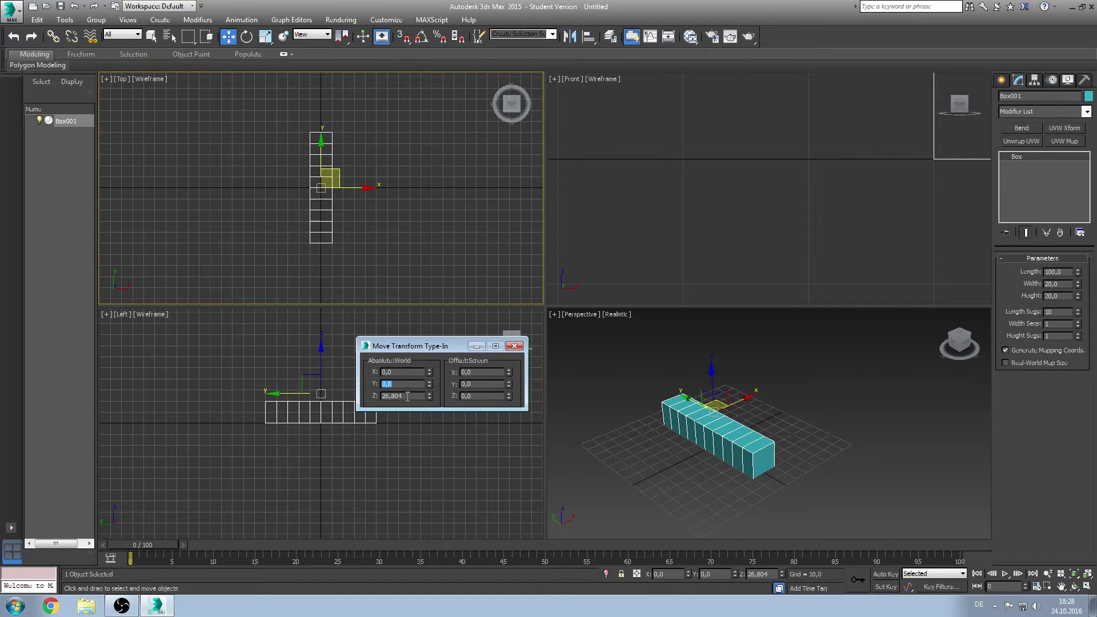
{"action": "left_click", "coordinate": [514, 346]}
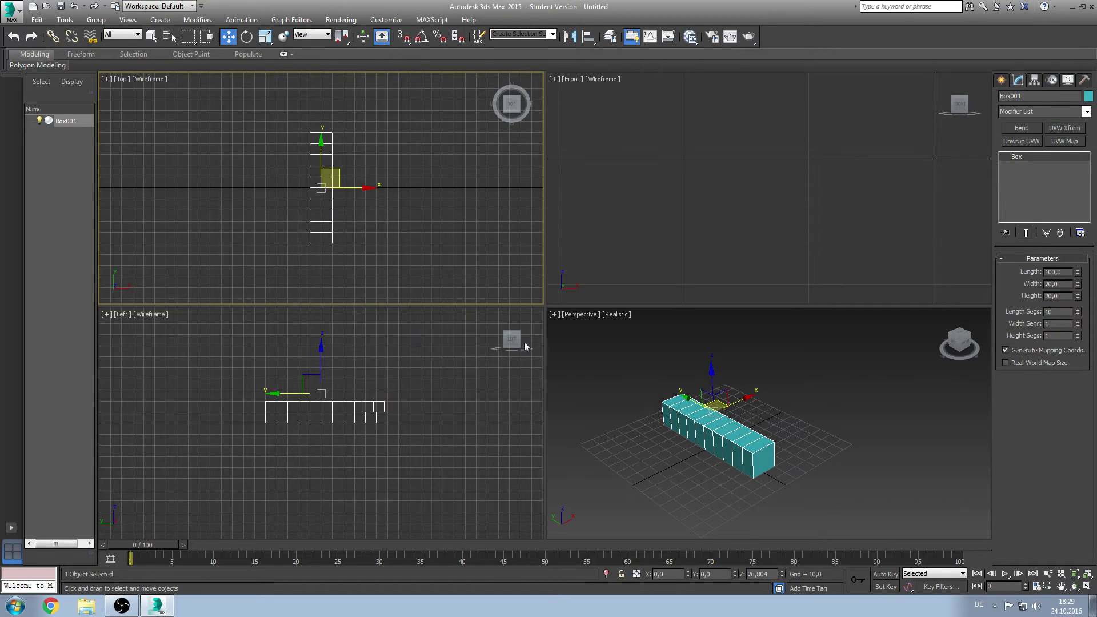
With Affect Pivot Only, drop the box's pivot to Z 0, then turn it off
{"action": "left_click", "coordinate": [1031, 81]}
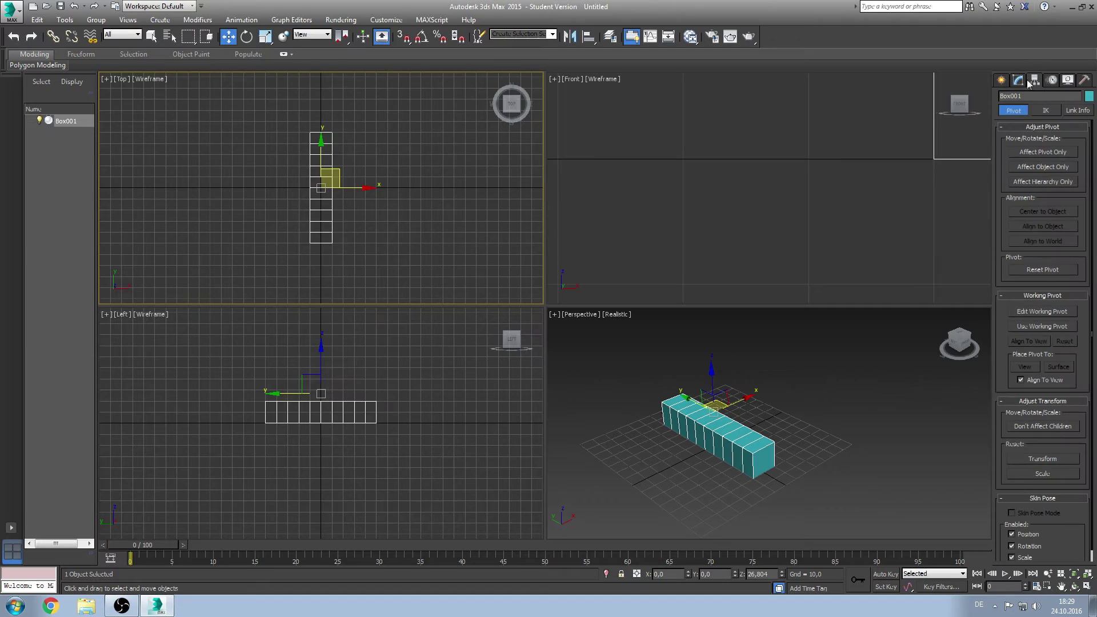
{"action": "left_click", "coordinate": [1049, 152]}
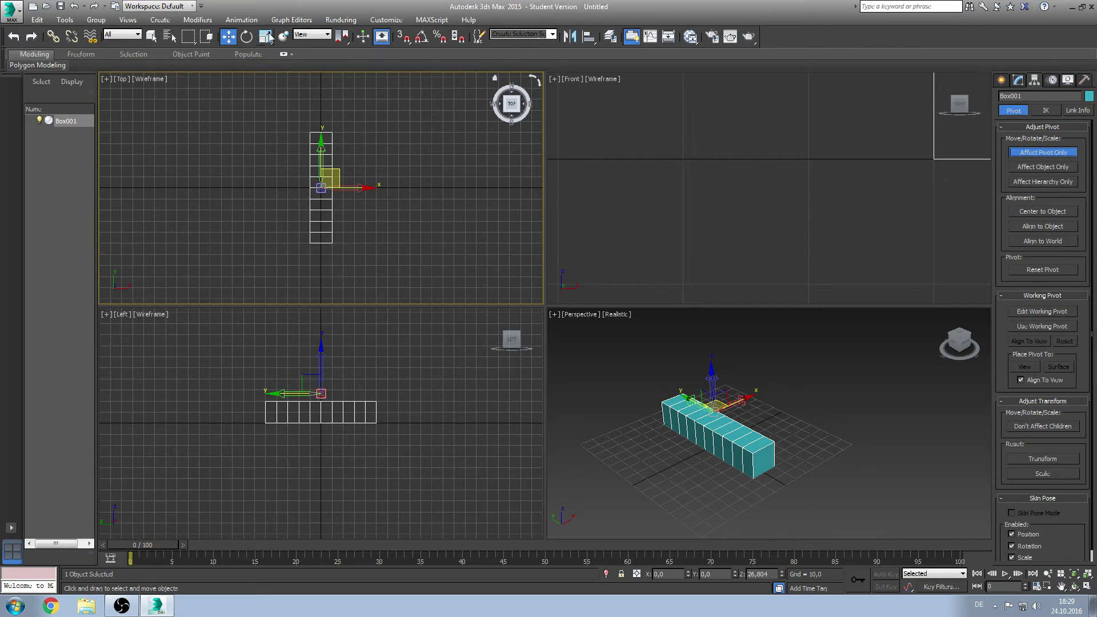
{"action": "right_click", "coordinate": [229, 38]}
{"action": "double_click", "coordinate": [411, 395]}
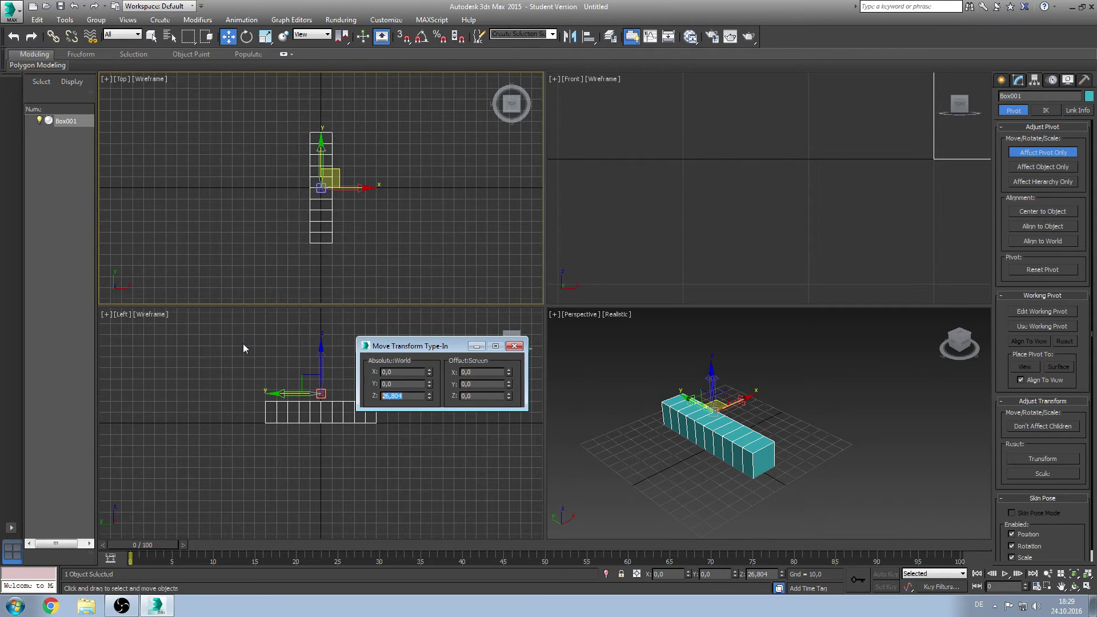
{"action": "type", "text": "0"}
{"action": "key", "text": "Return"}
{"action": "left_click", "coordinate": [514, 345]}
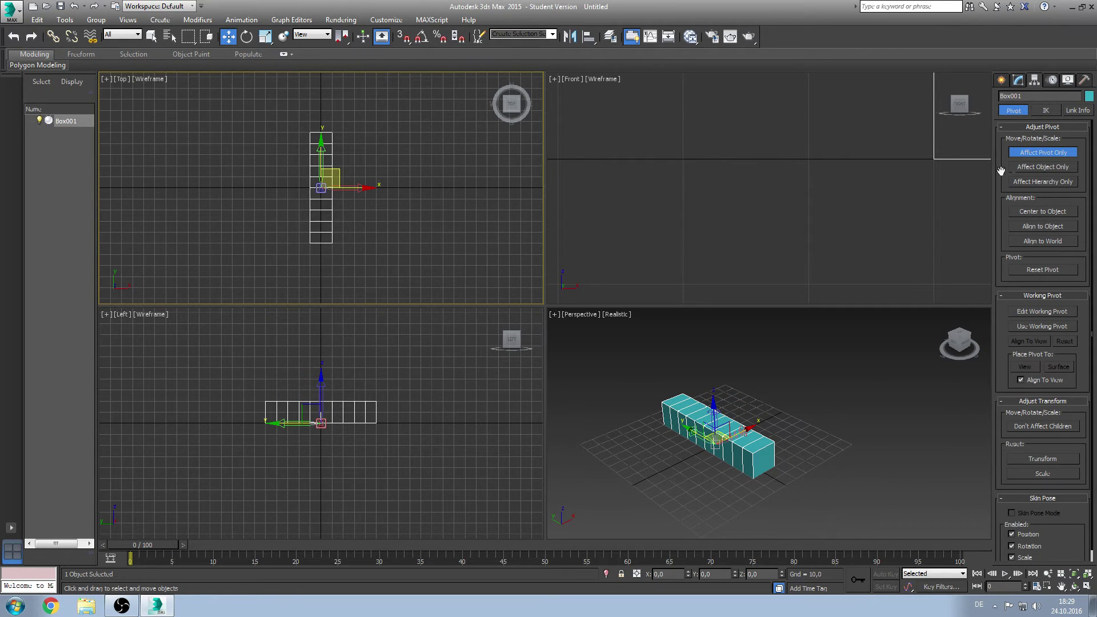
{"action": "left_click", "coordinate": [1035, 152]}
{"action": "left_click", "coordinate": [1018, 80]}
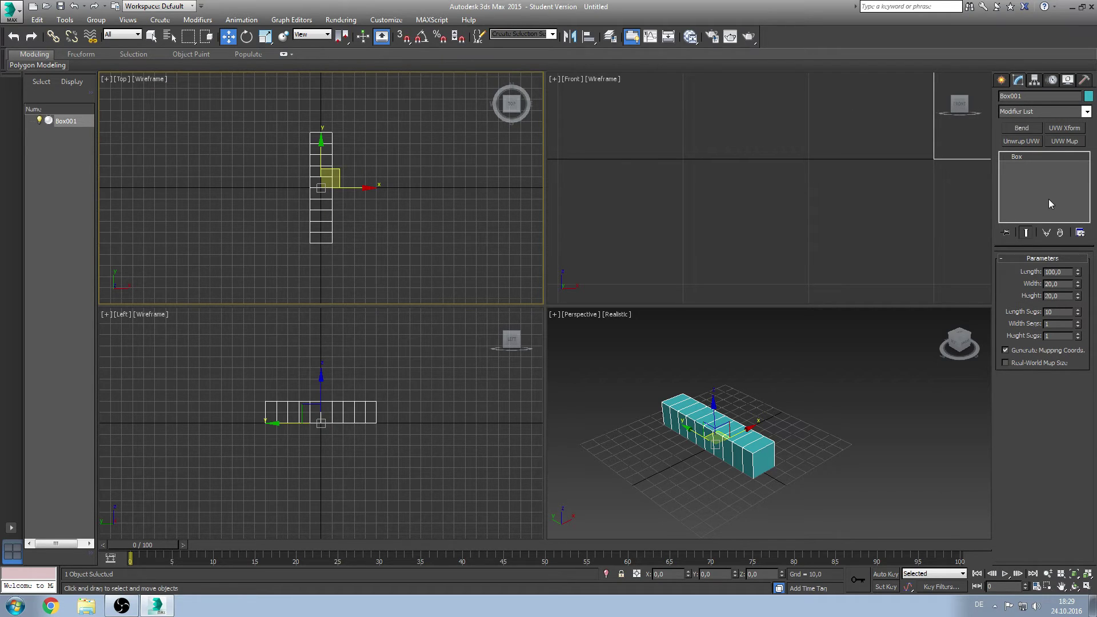
Apply a Bend modifier with Angle 30 around the Y axis to Box001
{"action": "left_click", "coordinate": [1086, 112]}
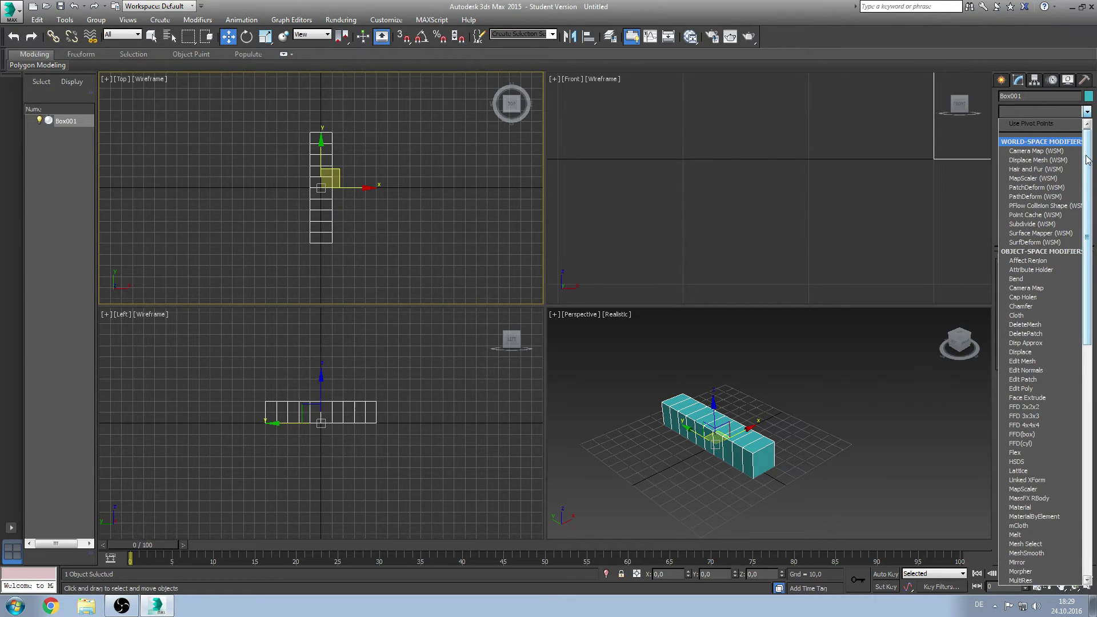
{"action": "left_click_drag", "start_coordinate": [1087, 160], "coordinate": [1089, 118]}
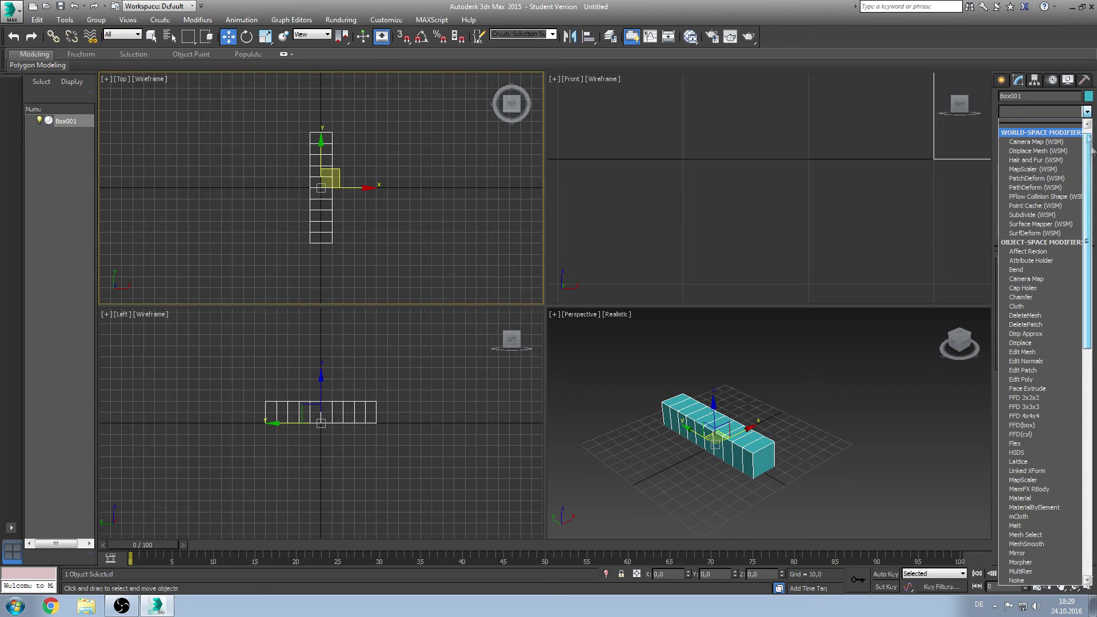
{"action": "left_click", "coordinate": [1087, 114]}
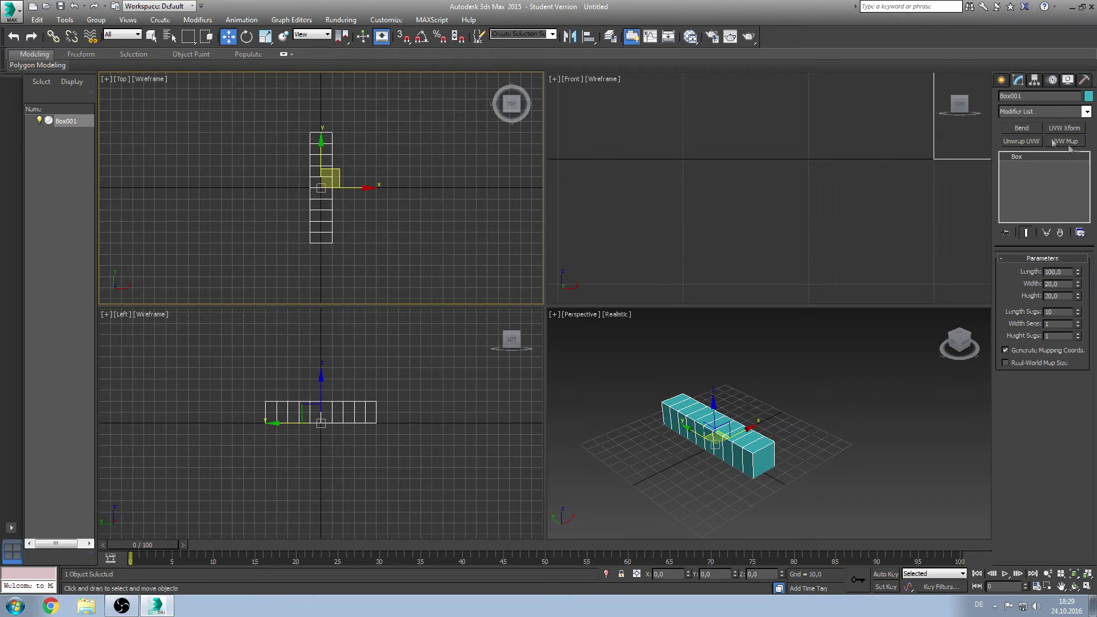
{"action": "left_click", "coordinate": [1022, 128]}
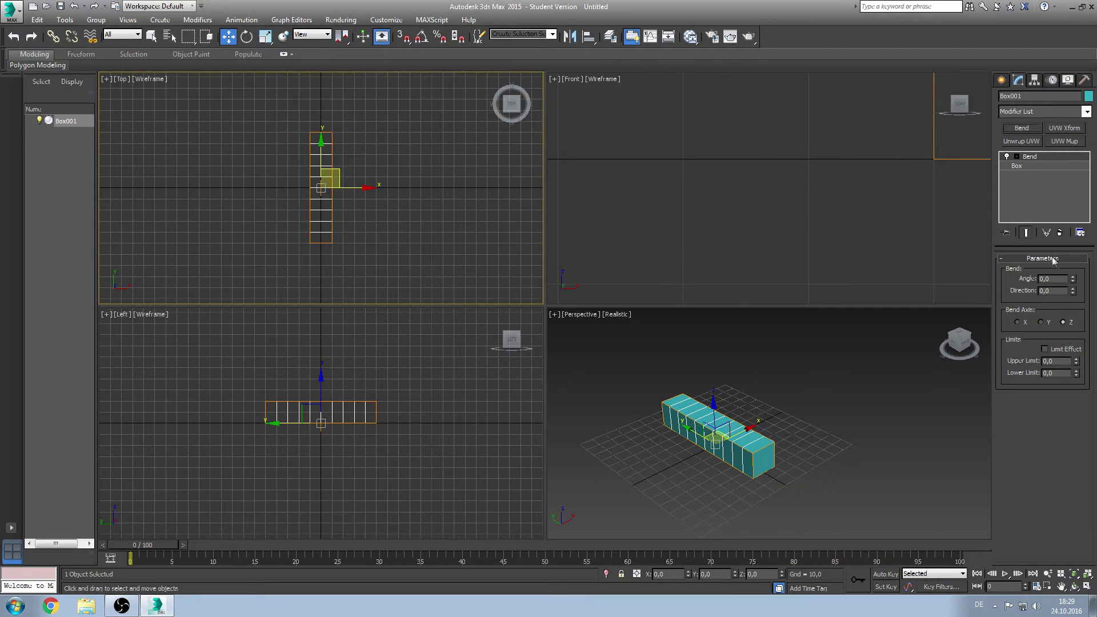
{"action": "left_click", "coordinate": [1051, 278]}
{"action": "type", "text": "30"}
{"action": "key", "text": "Return"}
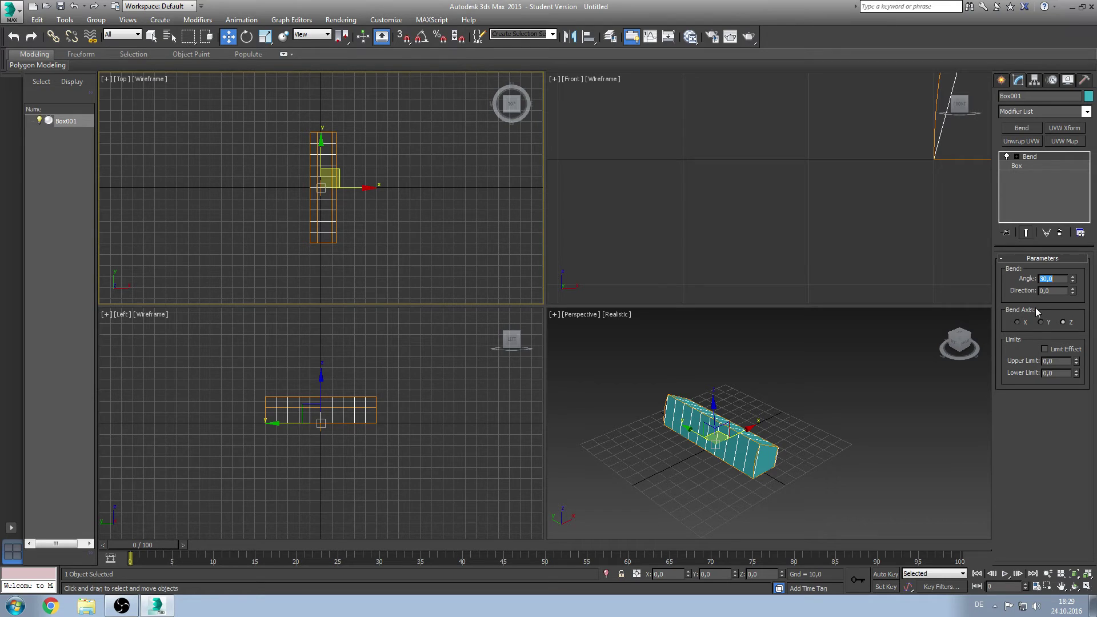
{"action": "left_click", "coordinate": [1041, 322]}
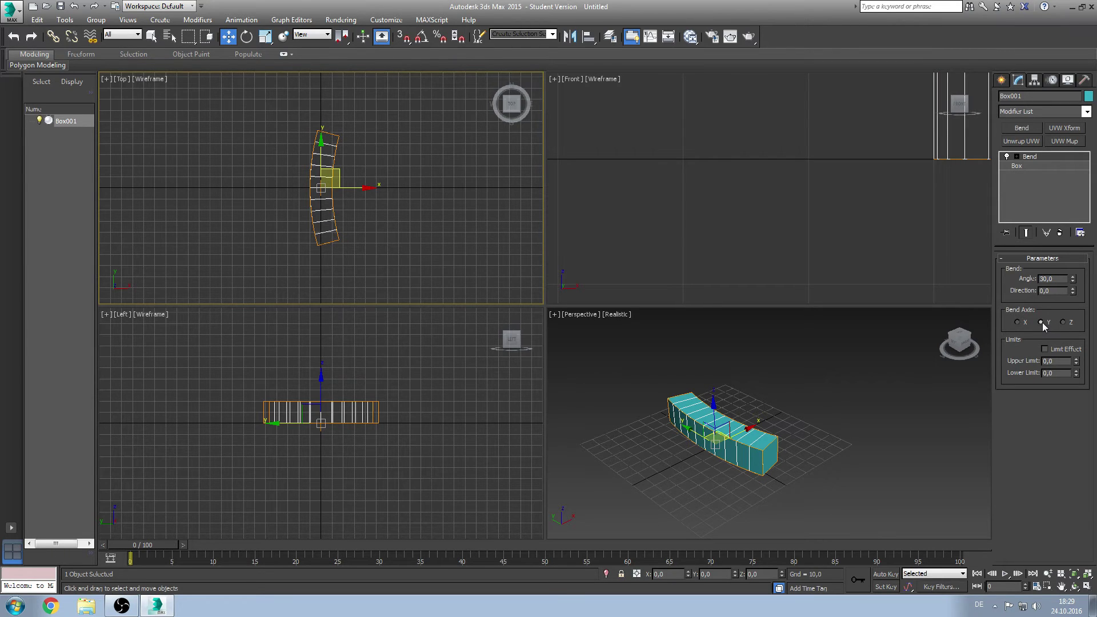
{"action": "scroll", "coordinate": [446, 217], "scroll_direction": "down", "scroll_amount": 1}
{"action": "scroll", "coordinate": [367, 190], "scroll_direction": "up", "scroll_amount": 3}
{"action": "middle_click_drag", "start_coordinate": [368, 191], "coordinate": [477, 150]}
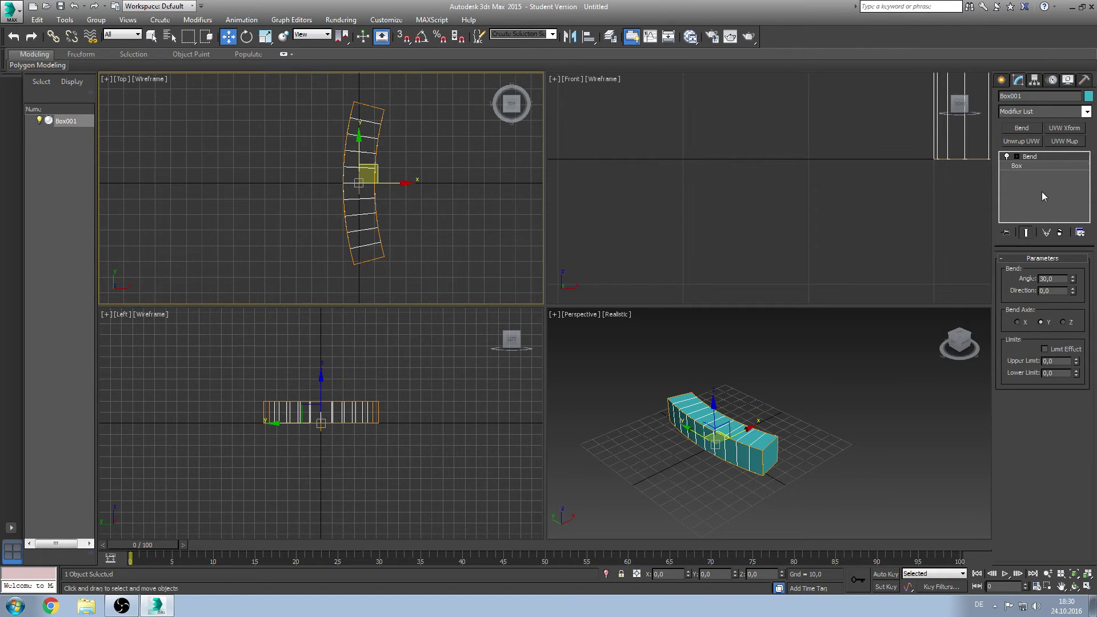
{"action": "right_click", "coordinate": [1043, 156]}
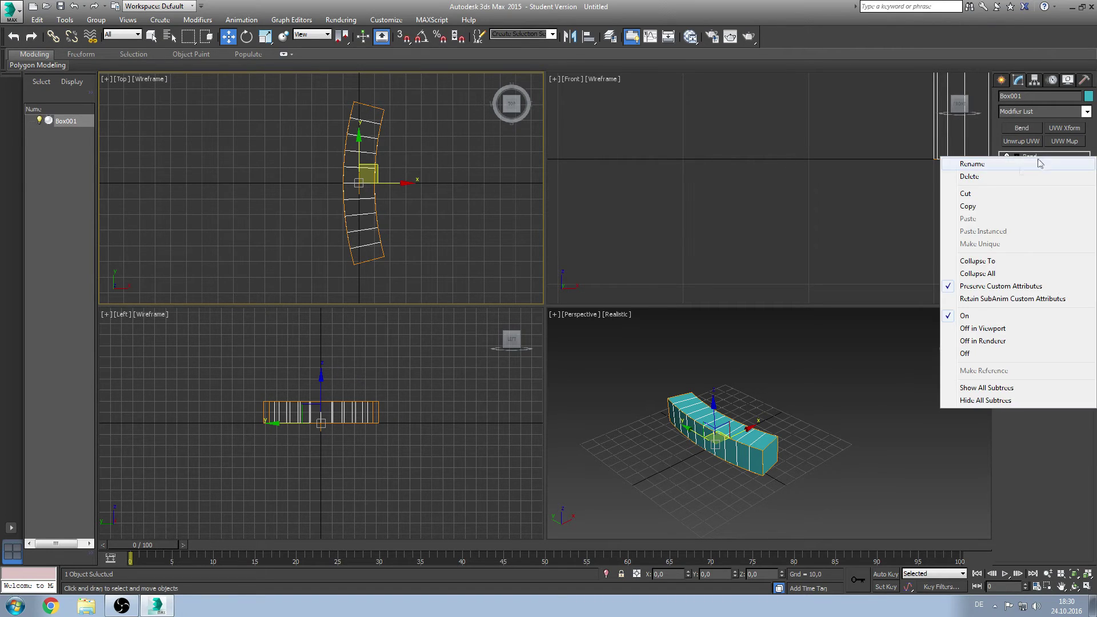
Remove the Bend and move the pivot to Y -50 using Affect Pivot Only
{"action": "left_click", "coordinate": [990, 176]}
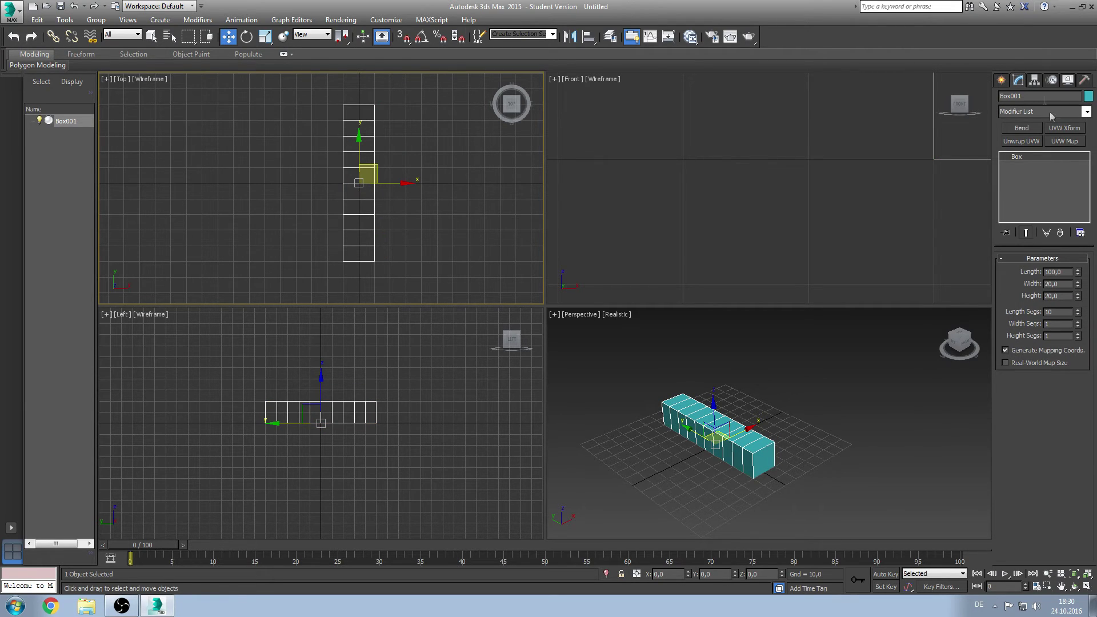
{"action": "left_click", "coordinate": [1034, 80]}
{"action": "left_click", "coordinate": [1039, 152]}
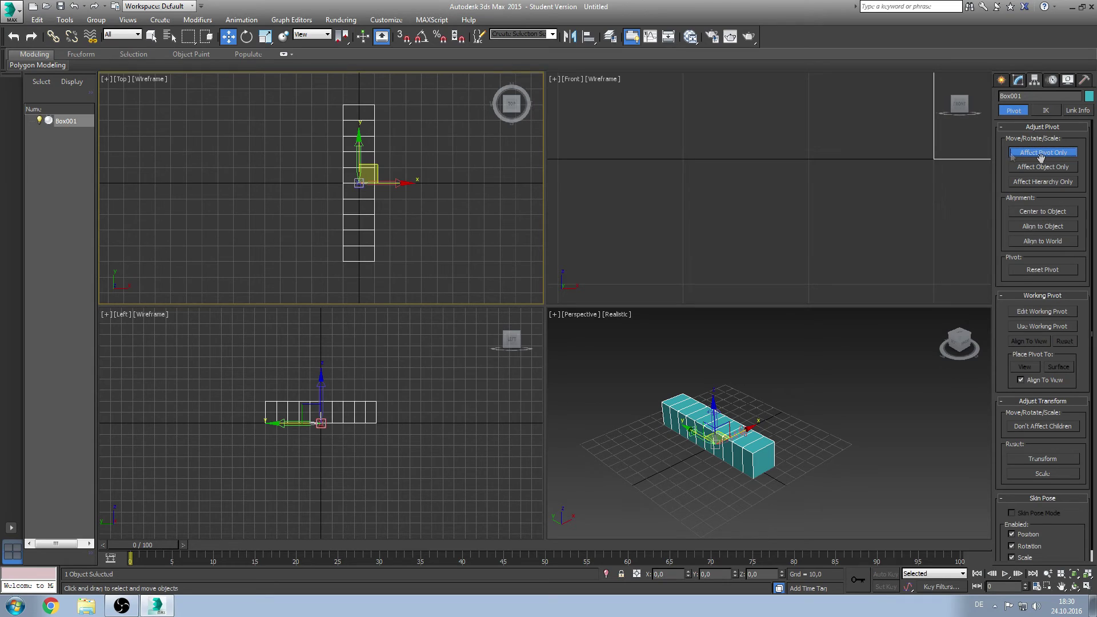
{"action": "key", "text": "F12"}
{"action": "double_click", "coordinate": [400, 384]}
{"action": "type", "text": "-50"}
{"action": "key", "text": "Return"}
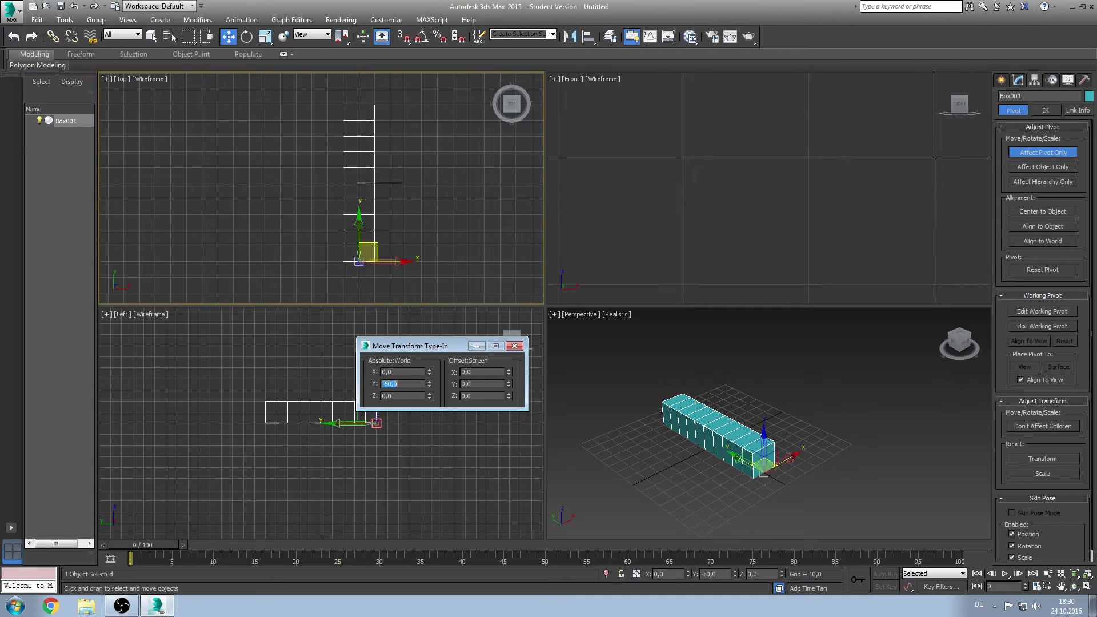
{"action": "left_click", "coordinate": [515, 346]}
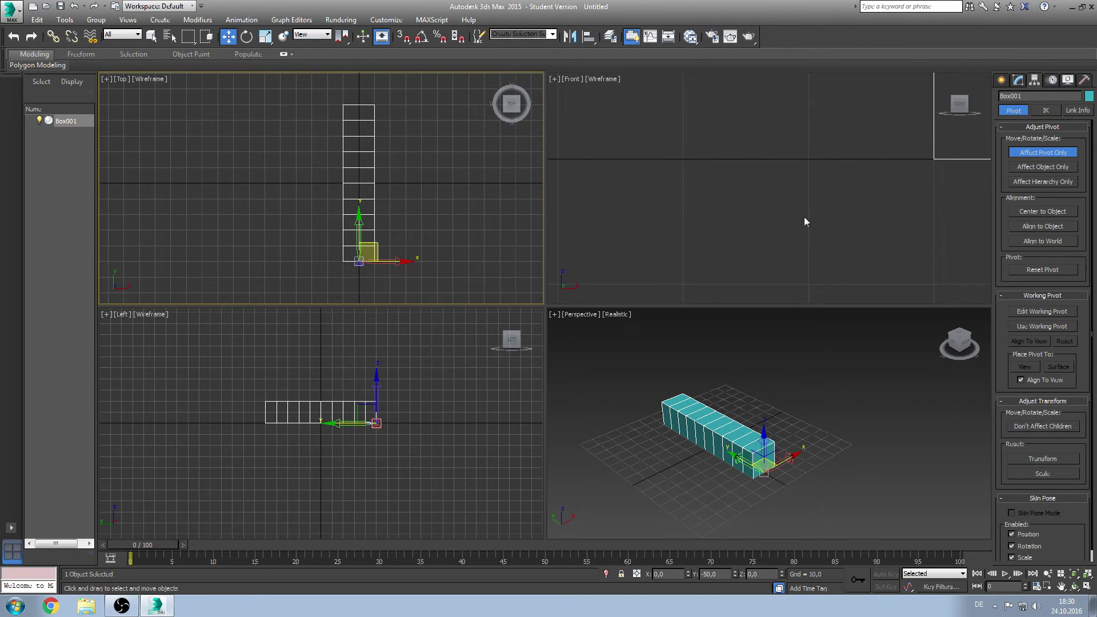
{"action": "left_click", "coordinate": [1060, 153]}
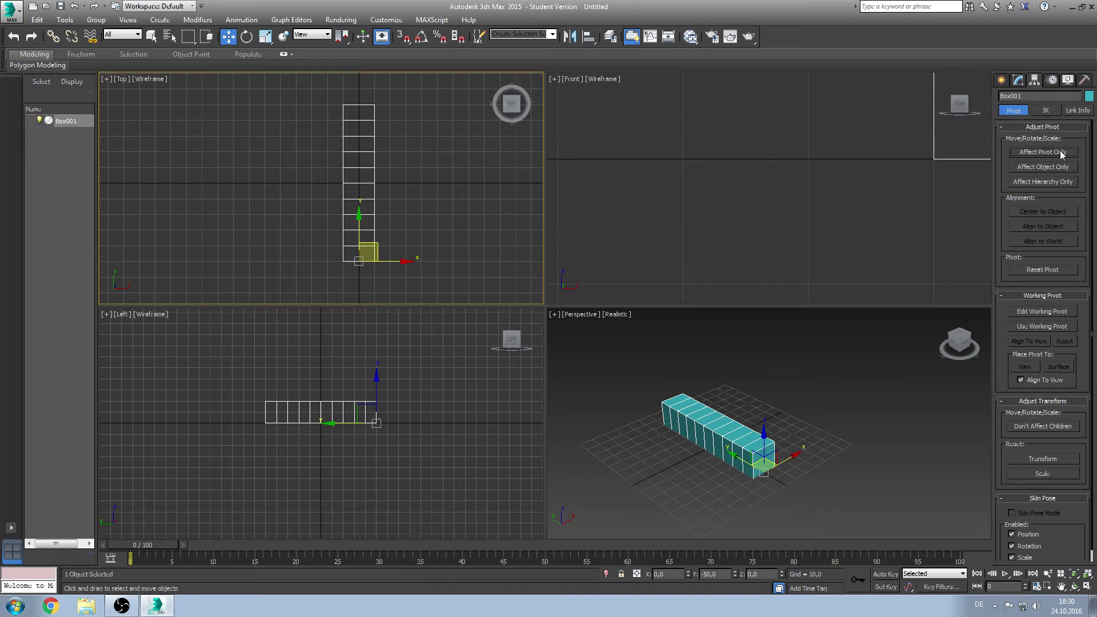
{"action": "left_click", "coordinate": [1018, 80]}
Re-add a Bend with Angle 30 around the Y axis
{"action": "left_click", "coordinate": [1022, 128]}
{"action": "type", "text": "30"}
{"action": "left_click", "coordinate": [1042, 323]}
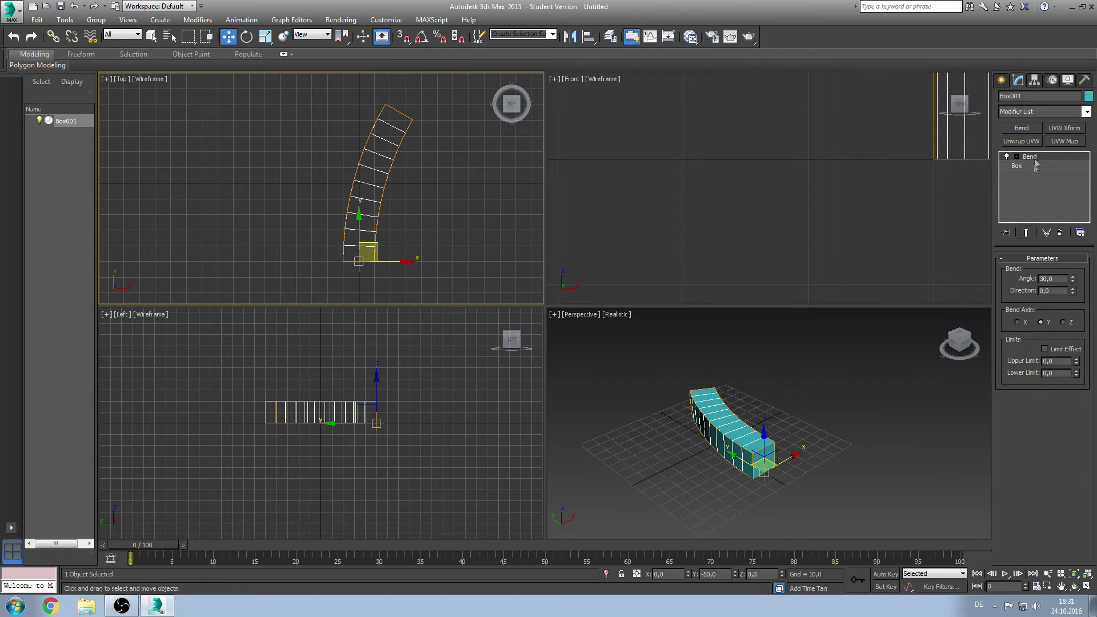
Add repeated Bend, UVW Map, UVW Xform and Unwrap UVW modifiers from the modifier-set buttons
{"action": "left_click", "coordinate": [1021, 128]}
{"action": "left_click", "coordinate": [1064, 141]}
{"action": "left_click", "coordinate": [1021, 141]}
{"action": "left_click", "coordinate": [1064, 128]}
{"action": "left_click", "coordinate": [1060, 141]}
{"action": "left_click", "coordinate": [1021, 141]}
{"action": "left_click", "coordinate": [1060, 141]}
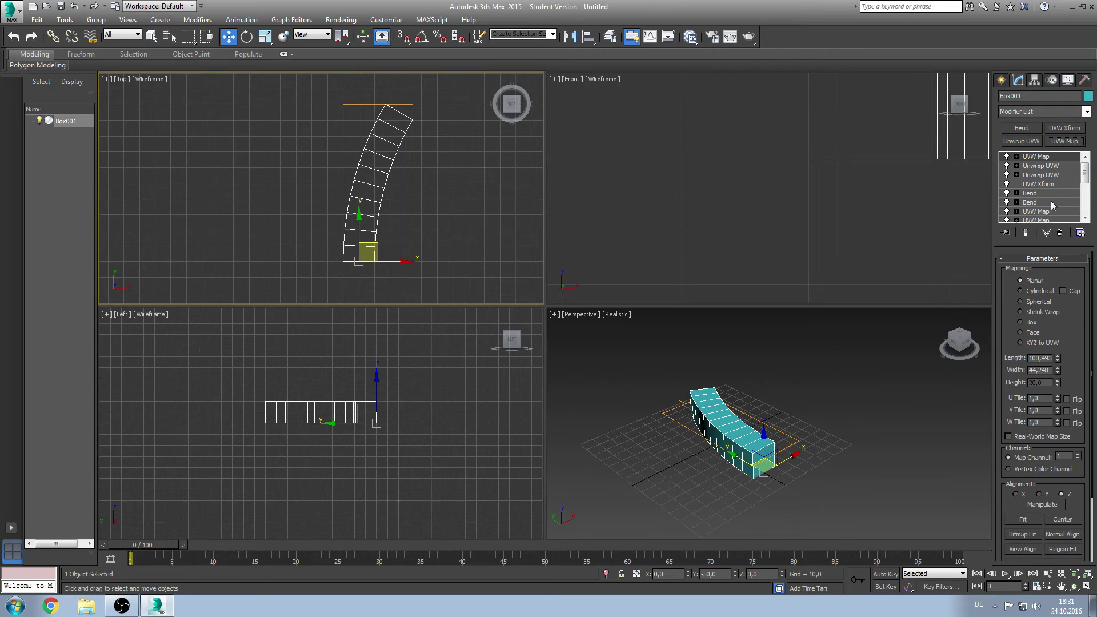
{"action": "scroll", "coordinate": [1050, 201], "scroll_direction": "down", "scroll_amount": 3}
{"action": "scroll", "coordinate": [1030, 204], "scroll_direction": "down", "scroll_amount": 2}
{"action": "scroll", "coordinate": [1085, 171], "scroll_direction": "up", "scroll_amount": 3}
{"action": "scroll", "coordinate": [1090, 163], "scroll_direction": "up", "scroll_amount": 2}
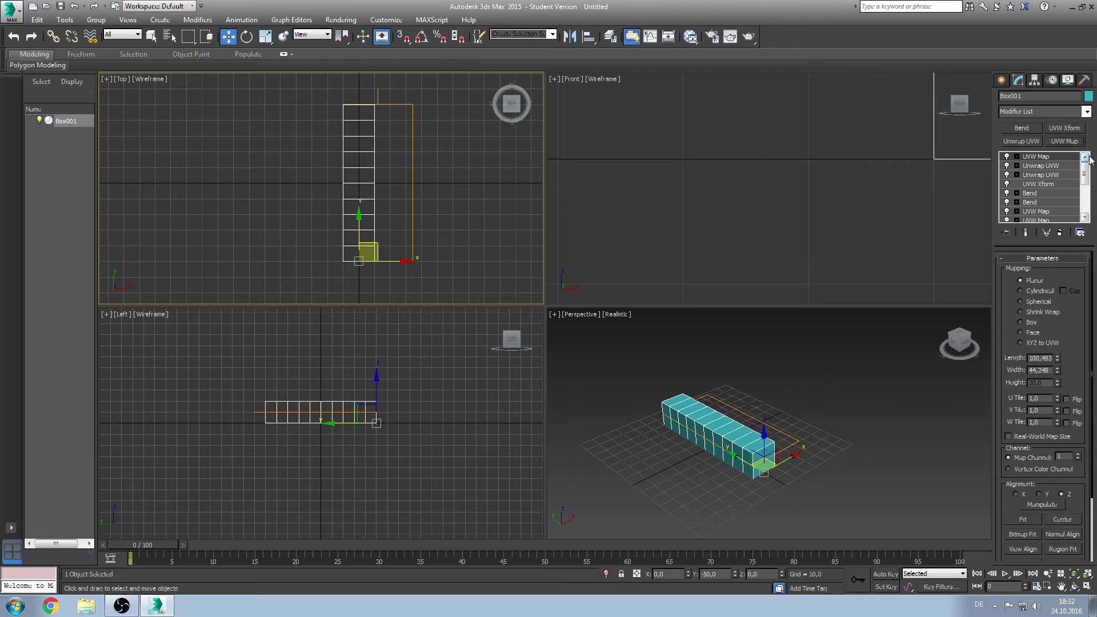
Collapse all of Box001's modifiers into the base mesh and confirm the warning
{"action": "right_click", "coordinate": [1034, 166]}
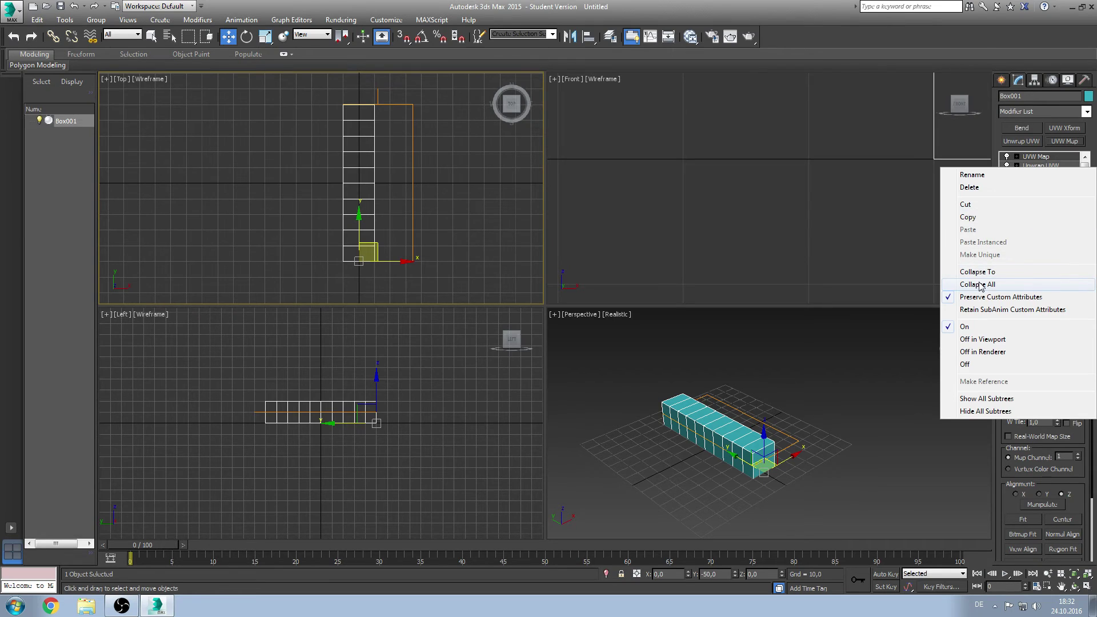
{"action": "left_click", "coordinate": [979, 282]}
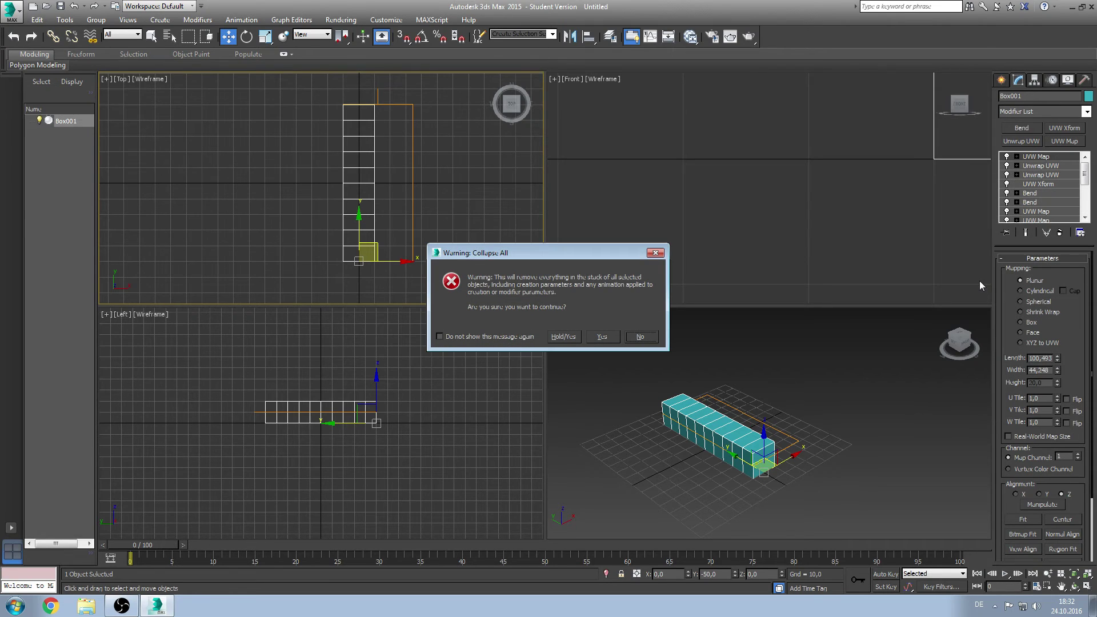
{"action": "left_click", "coordinate": [602, 336]}
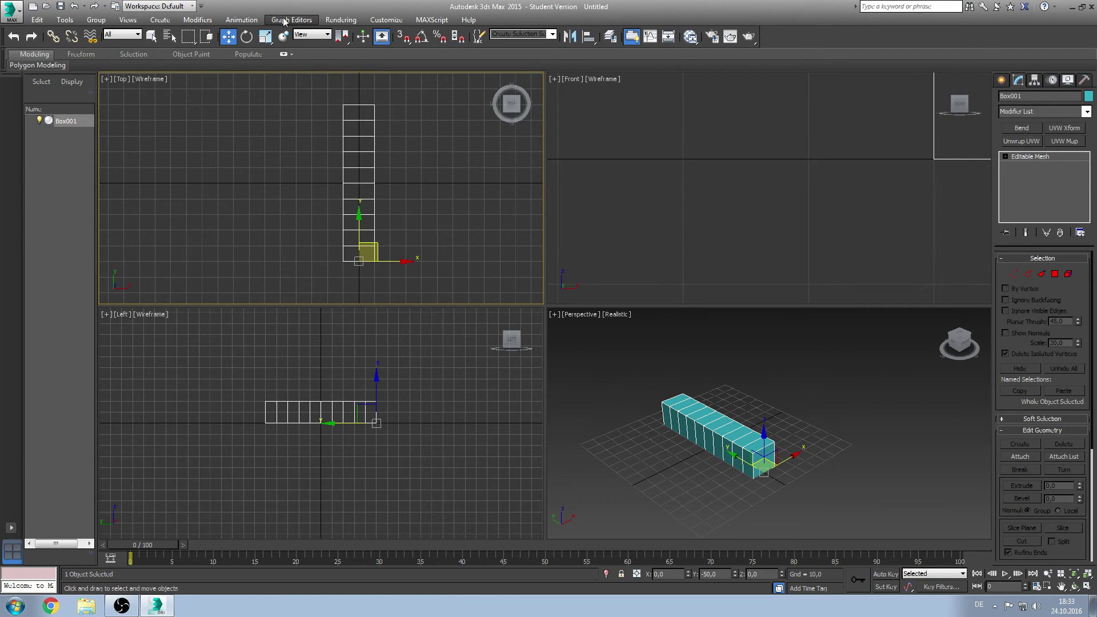
Mirror Box001 along the Z axis with No Clone after previewing the other axes
{"action": "left_click", "coordinate": [65, 22]}
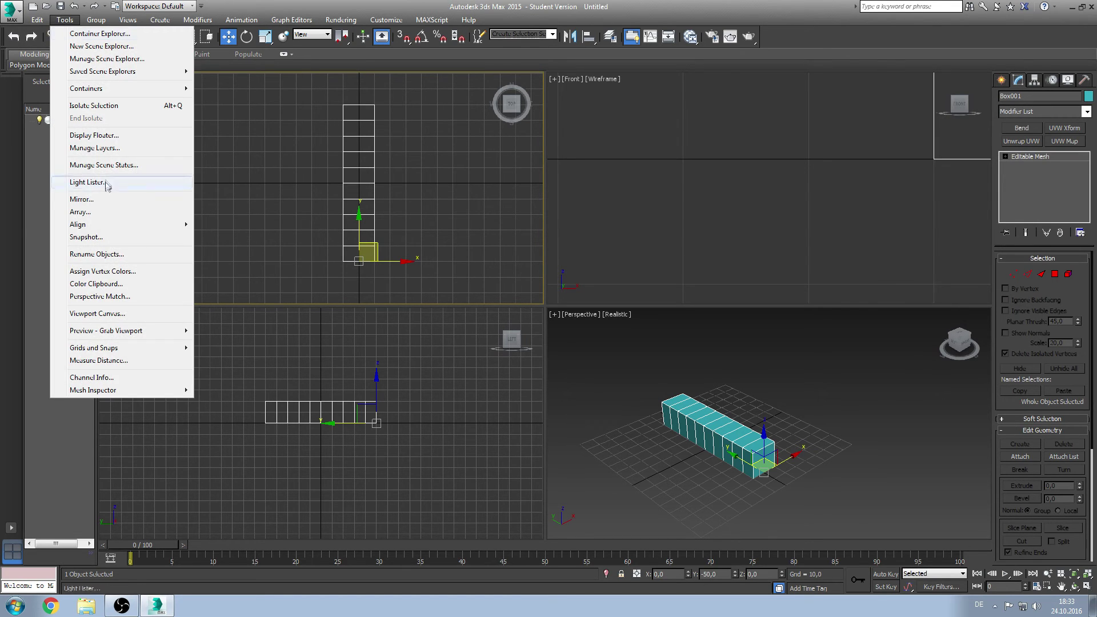
{"action": "left_click", "coordinate": [106, 200]}
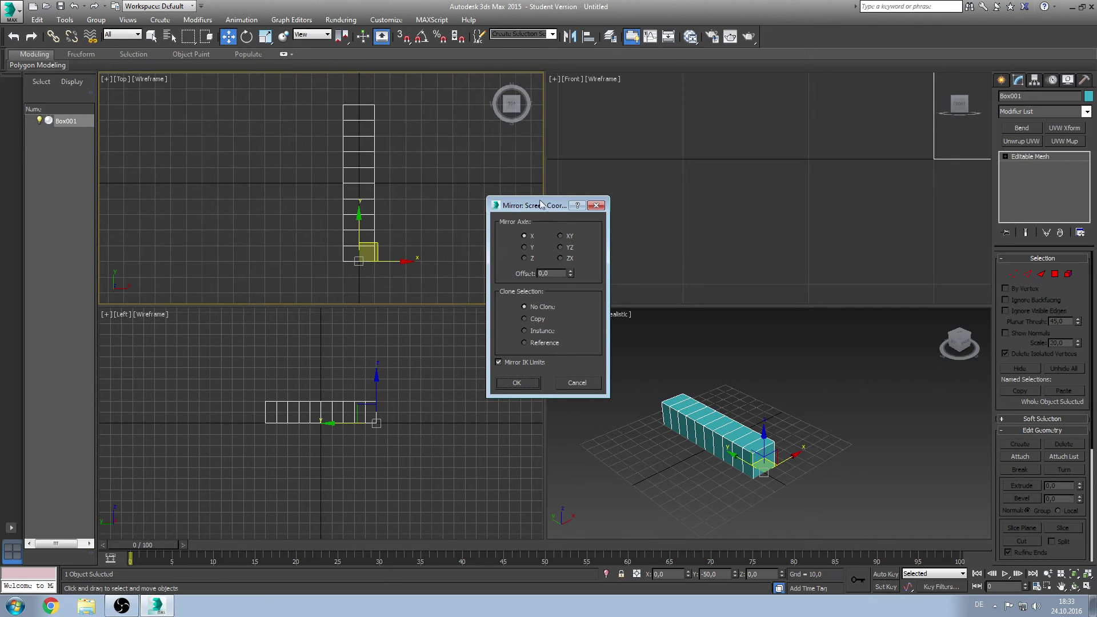
{"action": "left_click", "coordinate": [567, 250]}
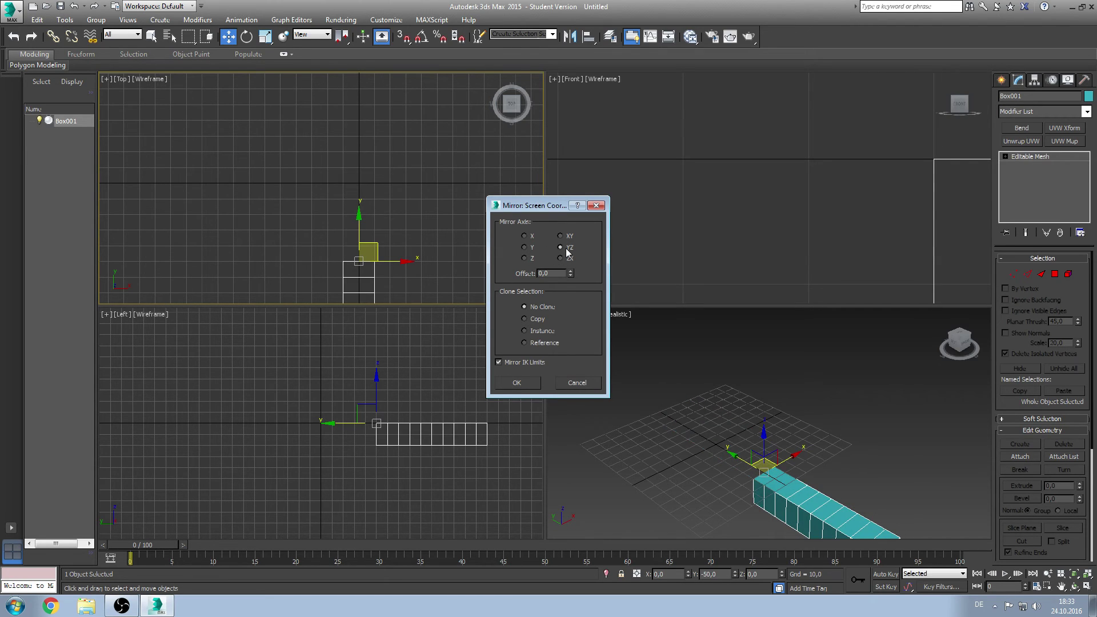
{"action": "left_click", "coordinate": [530, 250]}
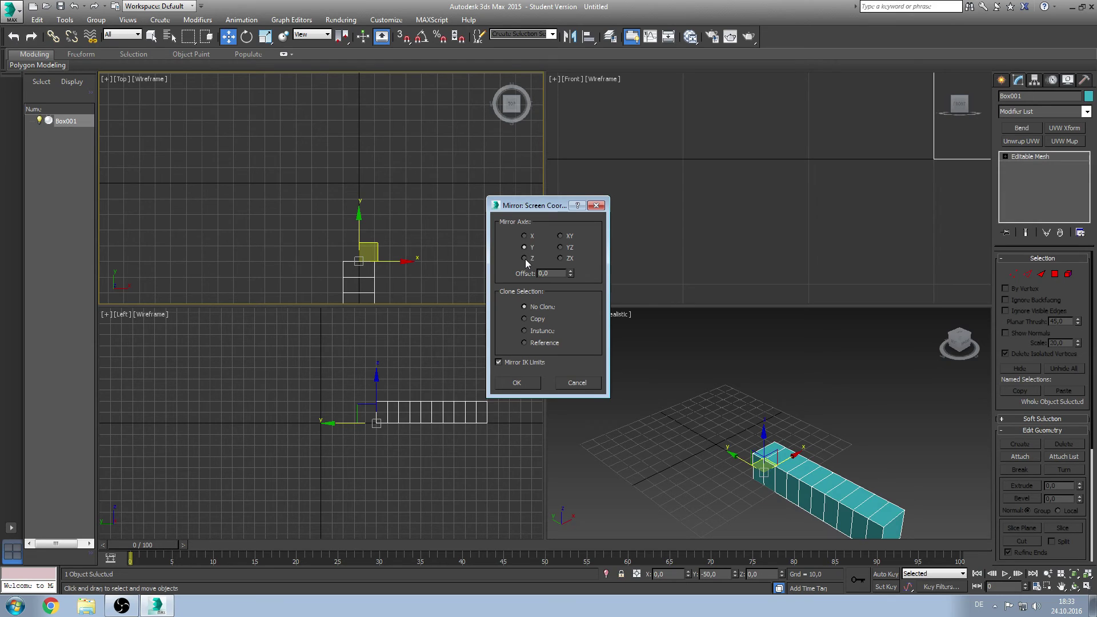
{"action": "left_click", "coordinate": [525, 259]}
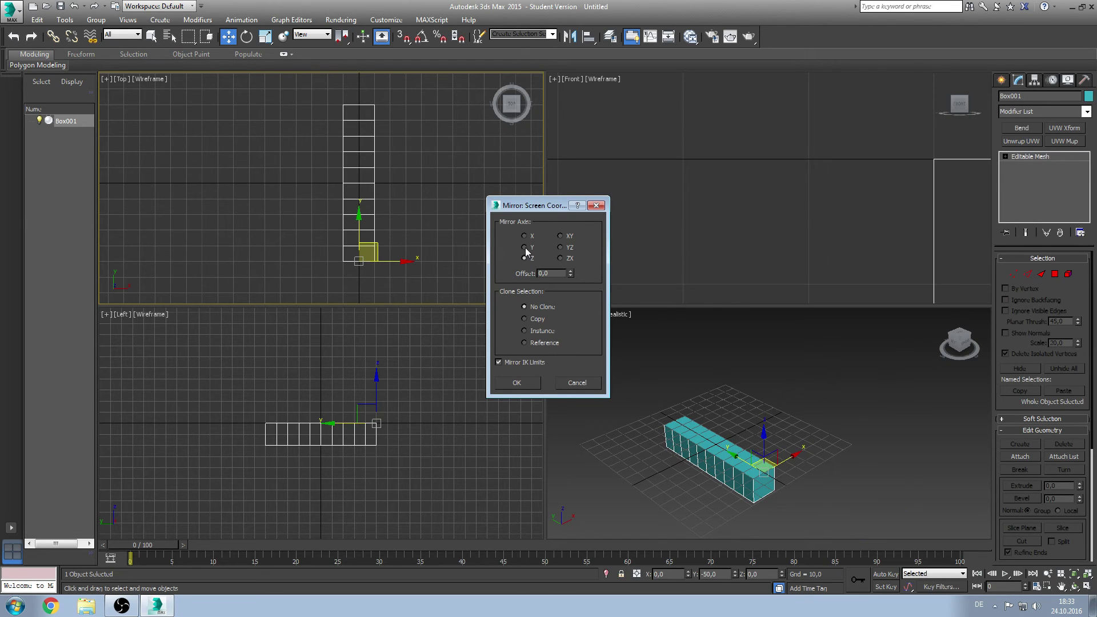
{"action": "left_click", "coordinate": [525, 247]}
{"action": "left_click", "coordinate": [560, 248]}
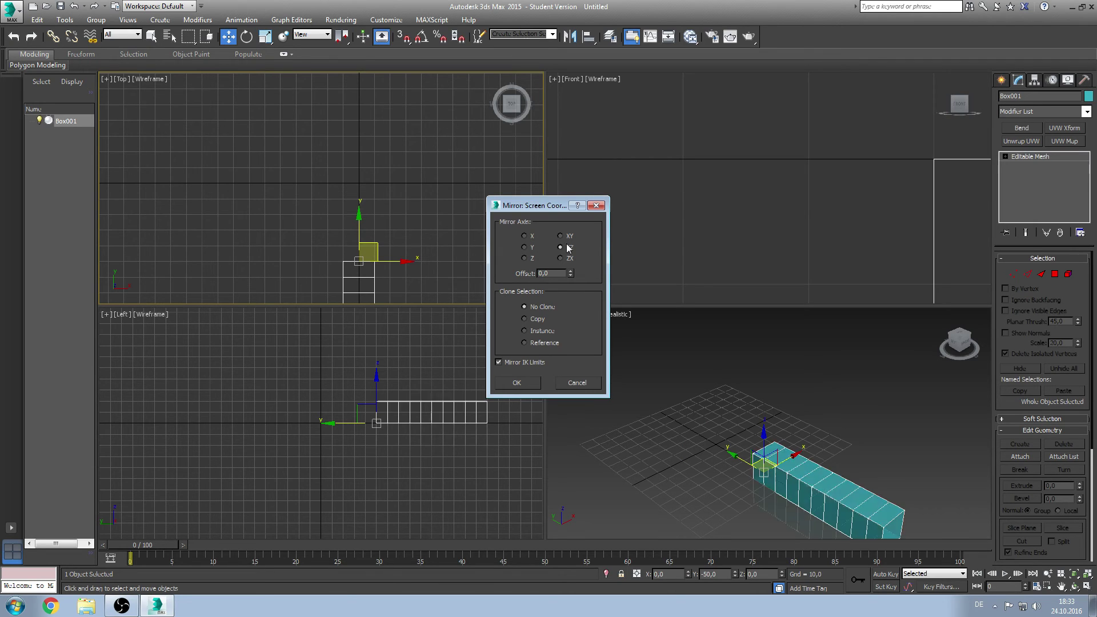
{"action": "left_click", "coordinate": [569, 259]}
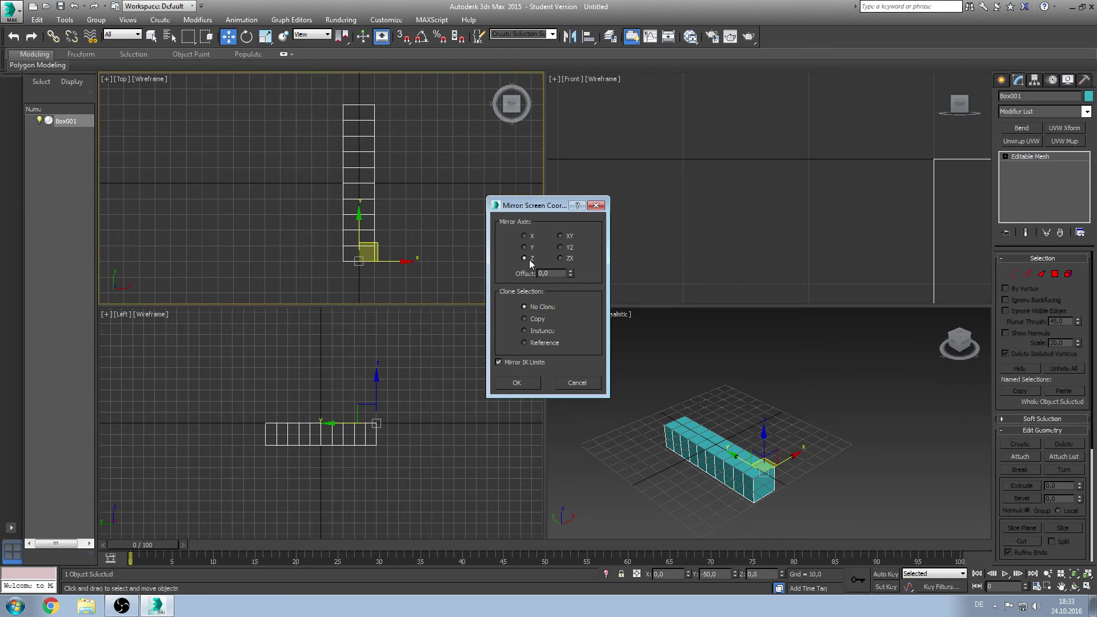
{"action": "left_click", "coordinate": [516, 382]}
{"action": "middle_click_drag", "start_coordinate": [744, 380], "coordinate": [781, 336]}
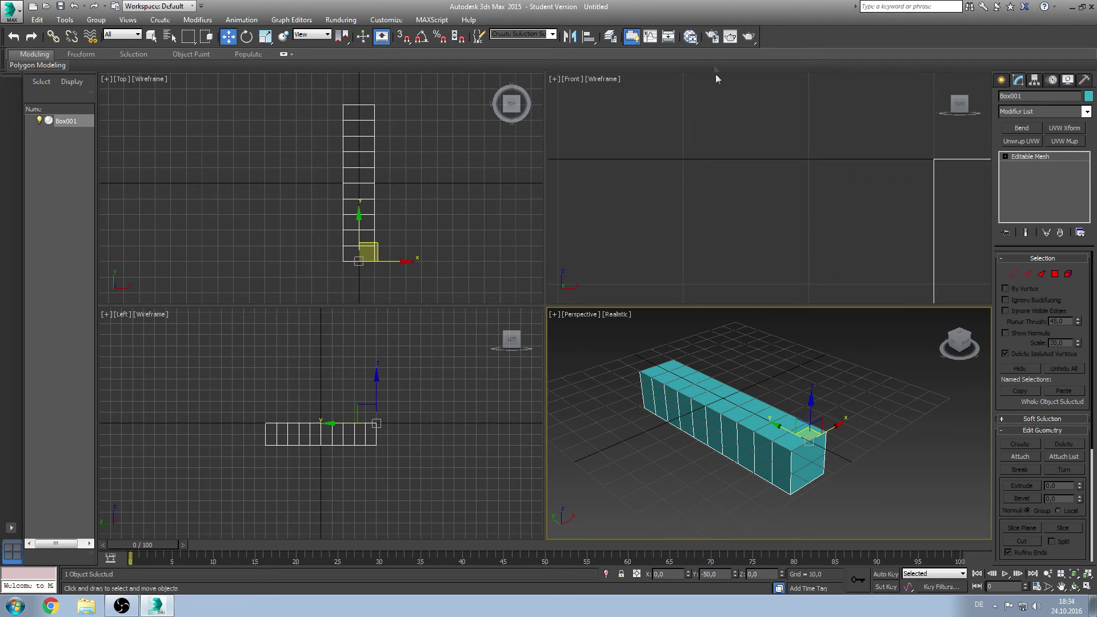
Test-render the Perspective view at a preset output size, close it, and show Utilities
{"action": "left_click", "coordinate": [712, 40]}
{"action": "left_click", "coordinate": [435, 229]}
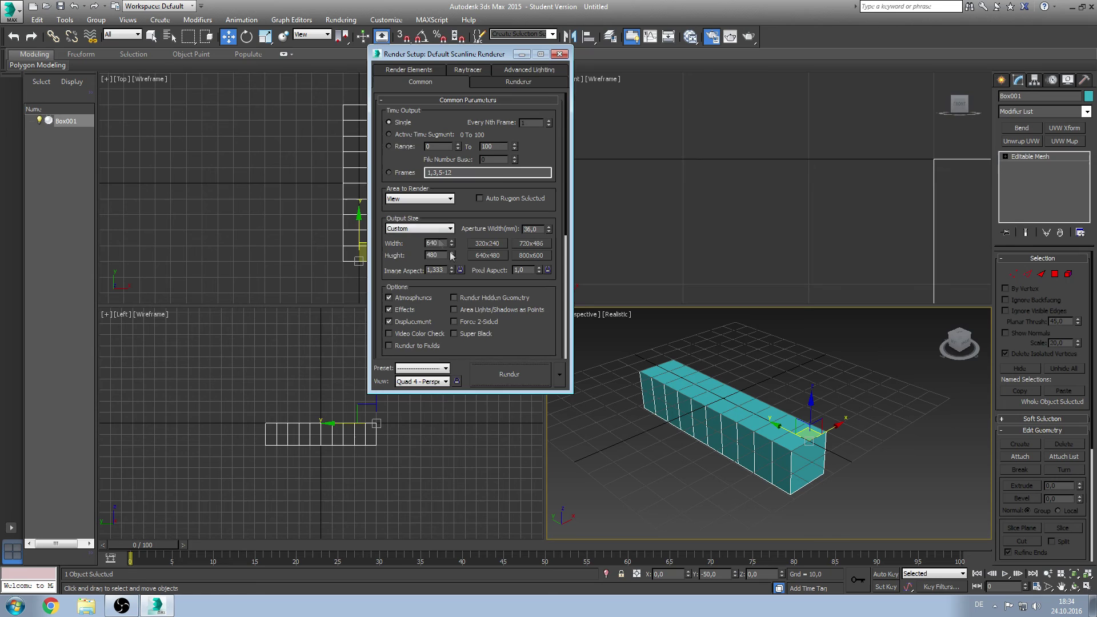
{"action": "left_click", "coordinate": [414, 372]}
{"action": "left_click", "coordinate": [514, 375]}
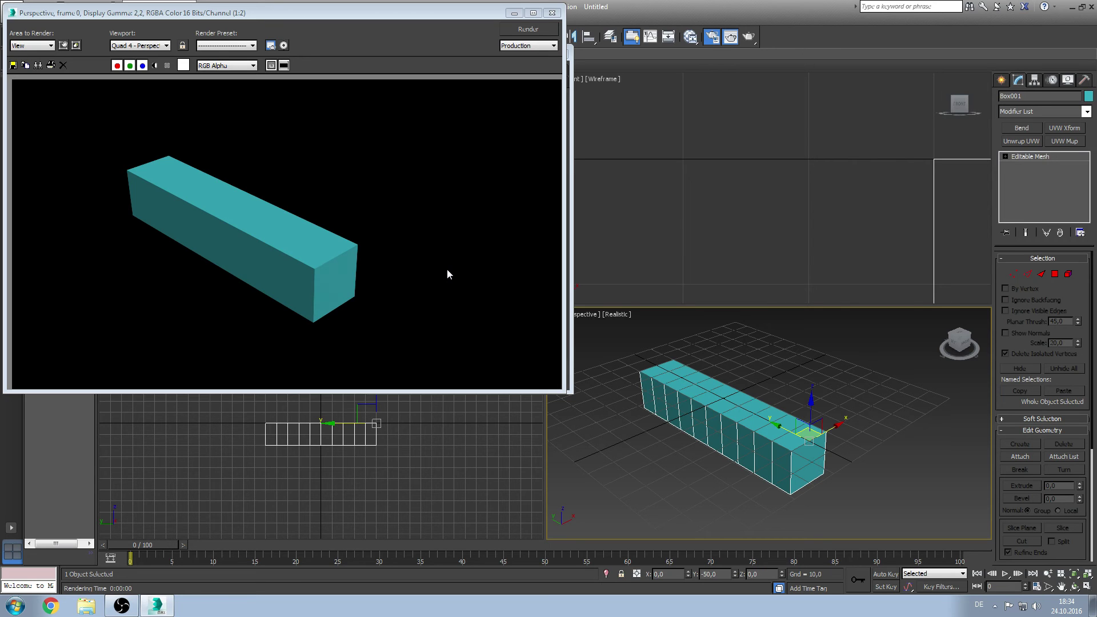
{"action": "left_click", "coordinate": [711, 37]}
{"action": "left_click", "coordinate": [1084, 80]}
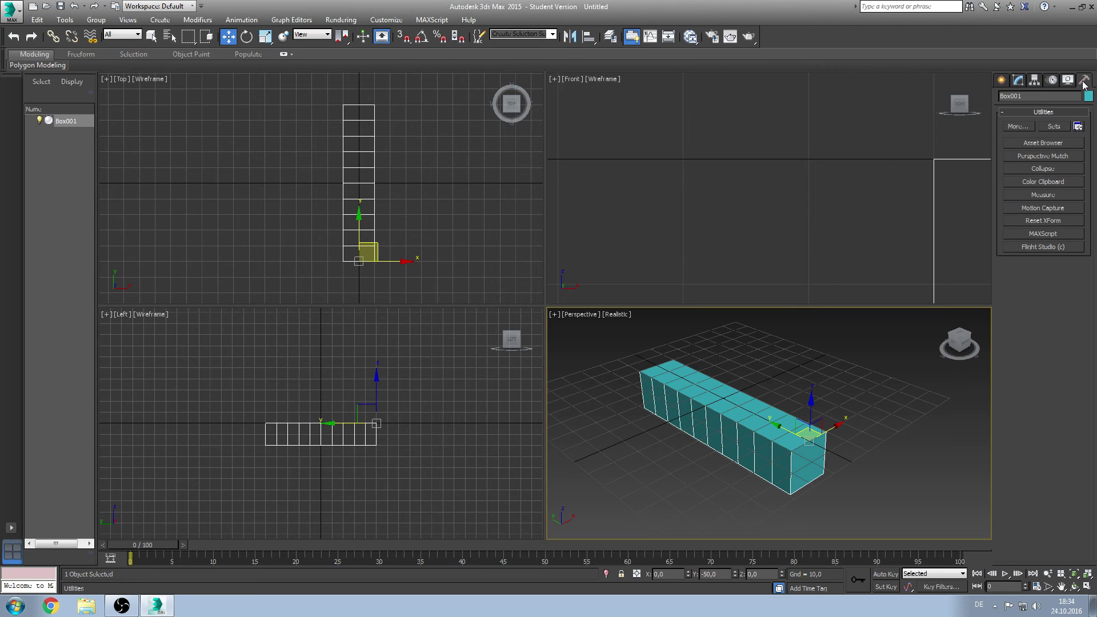
Apply Reset XForm to the selected box and return to its modifier stack
{"action": "left_click", "coordinate": [1049, 223]}
{"action": "left_click", "coordinate": [1050, 285]}
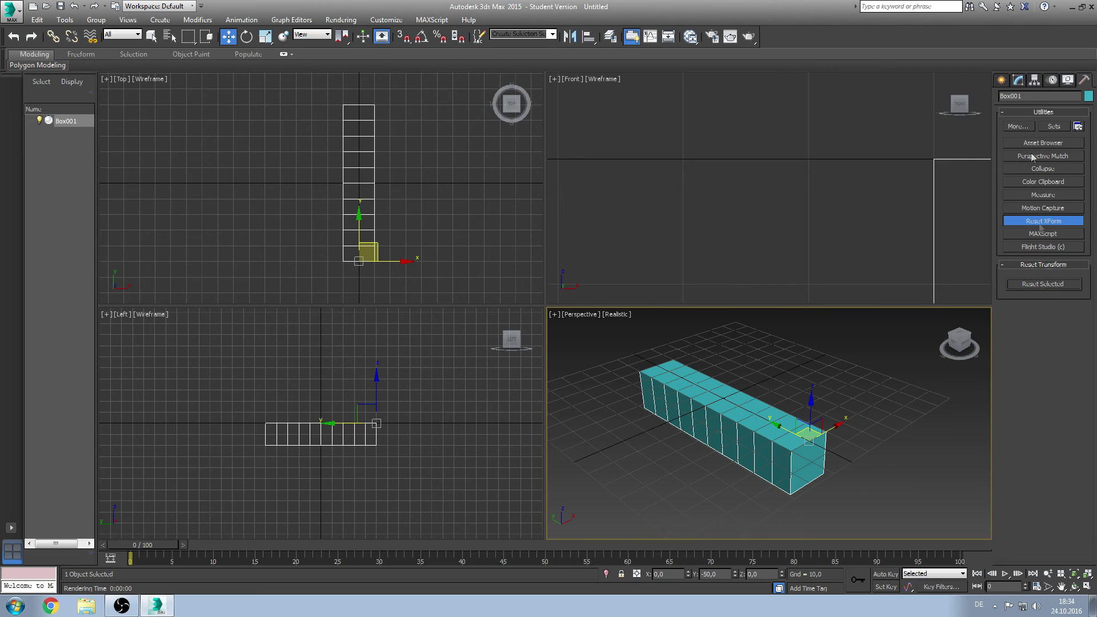
{"action": "left_click", "coordinate": [1017, 81]}
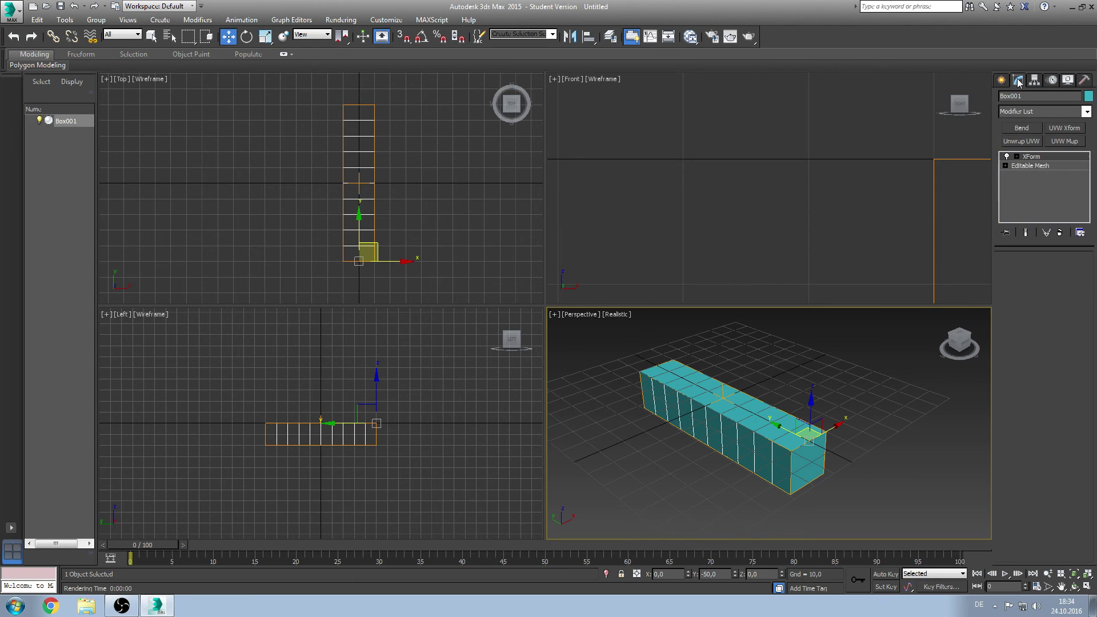
Collapse the XForm-modified stack back into a single Editable Mesh
{"action": "right_click", "coordinate": [1031, 185]}
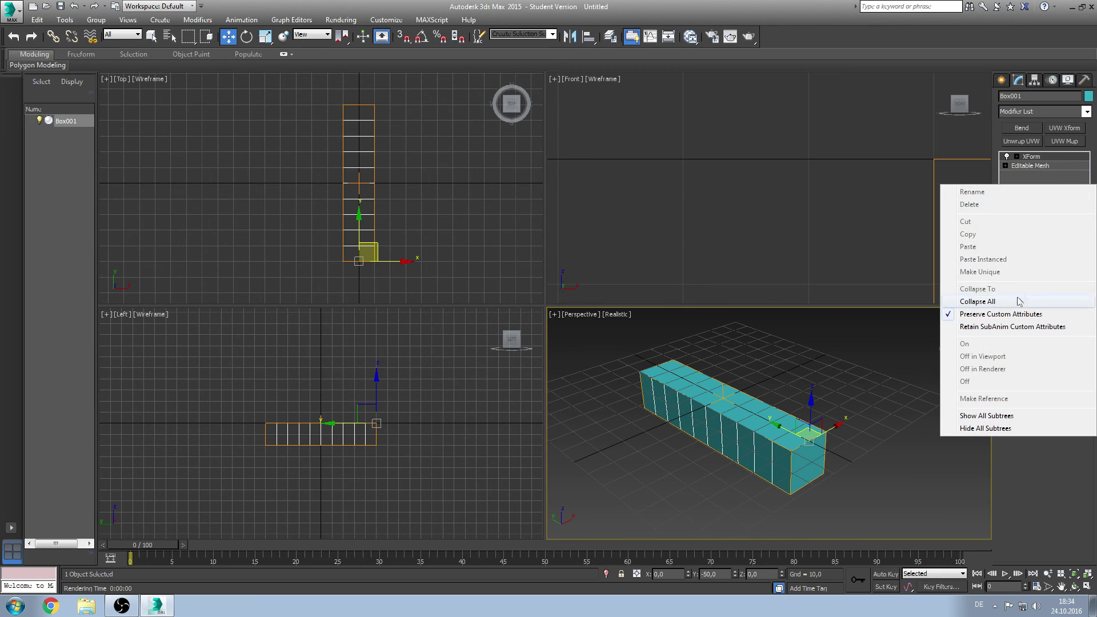
{"action": "left_click", "coordinate": [971, 302]}
{"action": "left_click", "coordinate": [606, 338]}
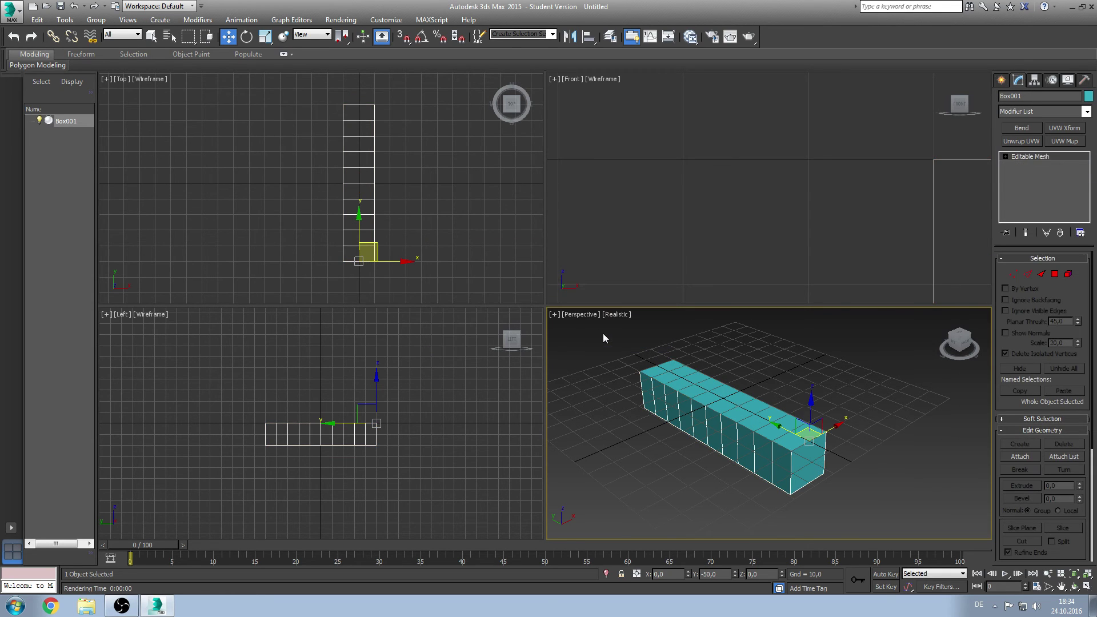
Render the Perspective view at 1920×1080 and close the rendered image
{"action": "left_click", "coordinate": [712, 38]}
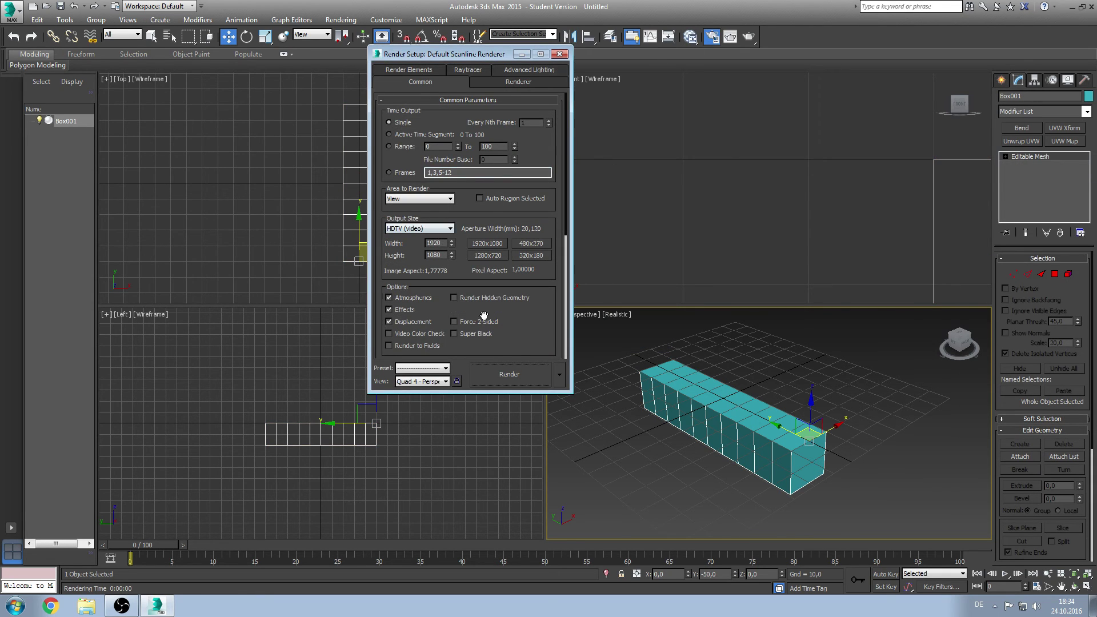
{"action": "left_click", "coordinate": [497, 377]}
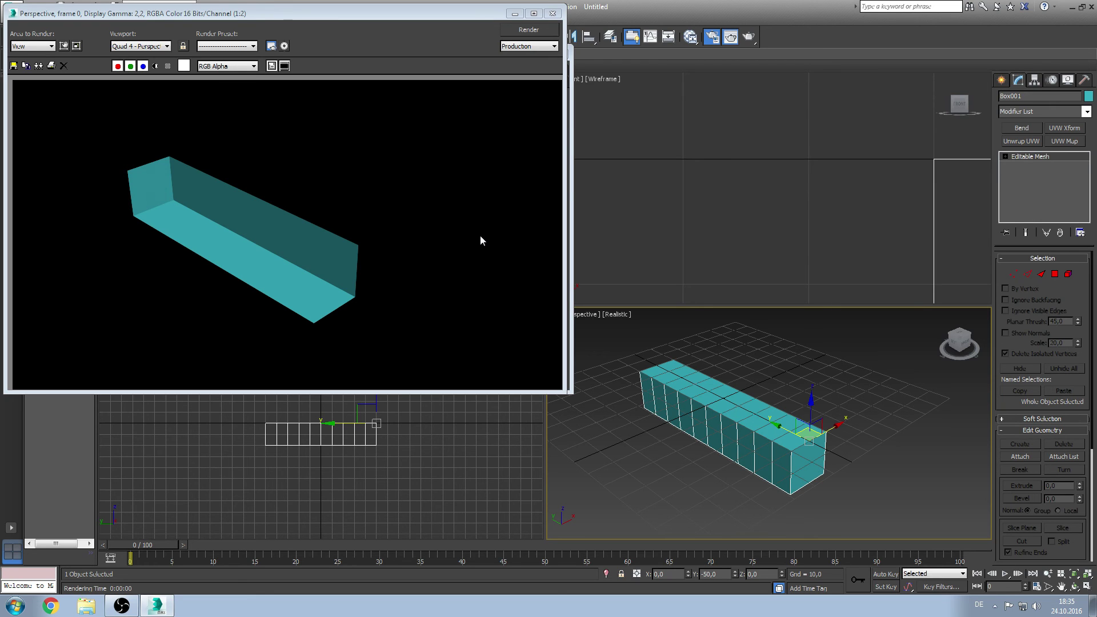
{"action": "left_click", "coordinate": [552, 13]}
Select all polygons of the box in Polygon mode and flip their normals
{"action": "key", "text": "4"}
{"action": "key", "text": "ctrl+a"}
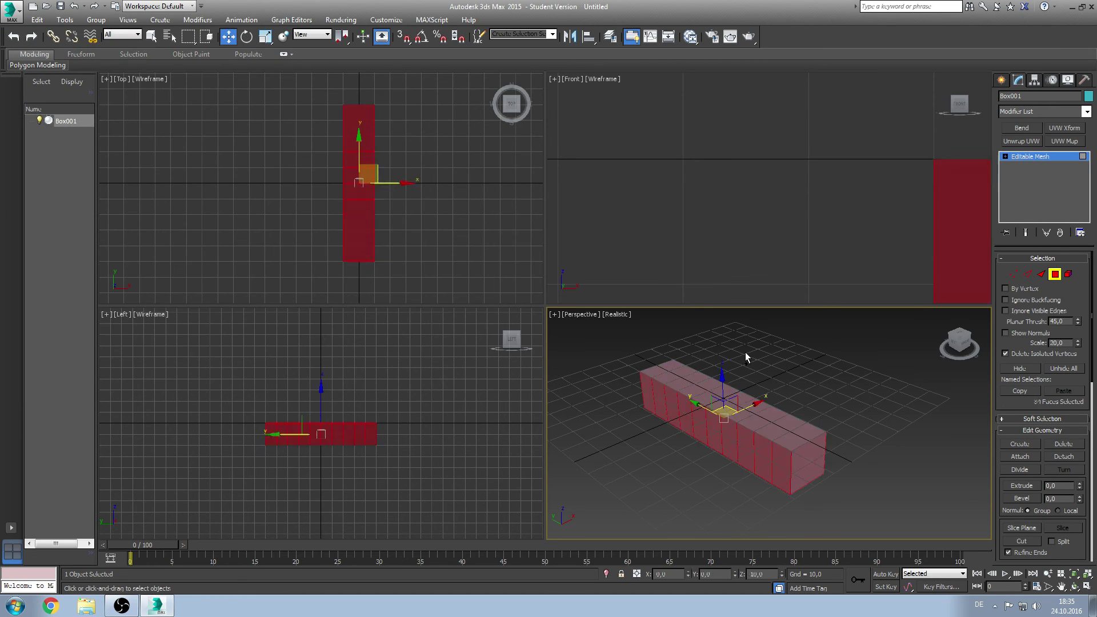
{"action": "scroll", "coordinate": [1087, 309], "scroll_direction": "down", "scroll_amount": 5}
{"action": "left_click", "coordinate": [1036, 474]}
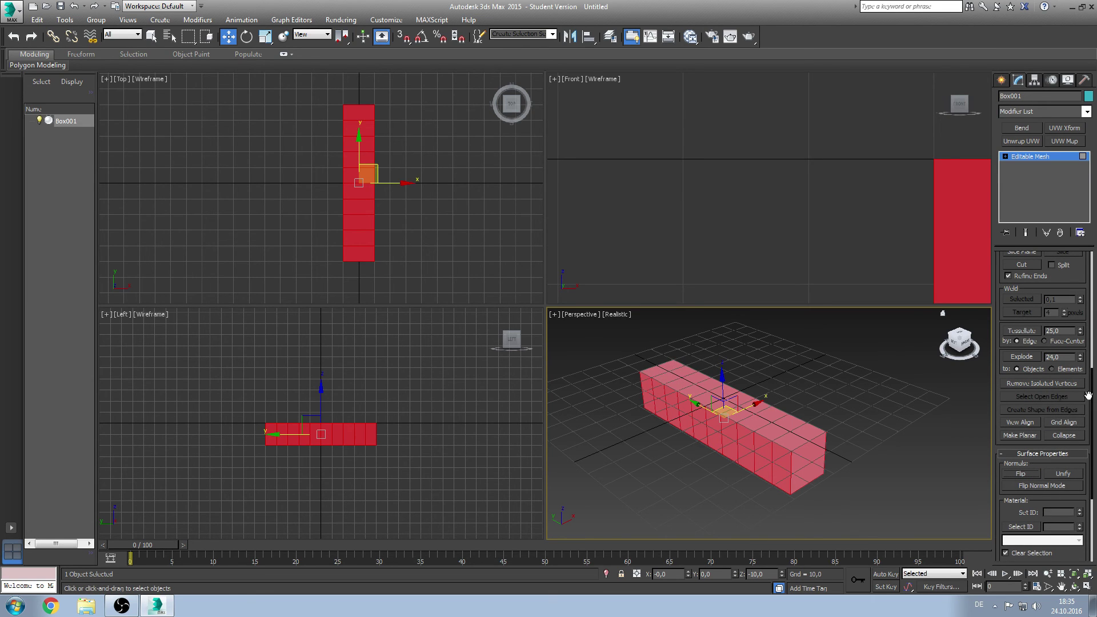
{"action": "left_click_drag", "start_coordinate": [1092, 397], "coordinate": [1093, 272]}
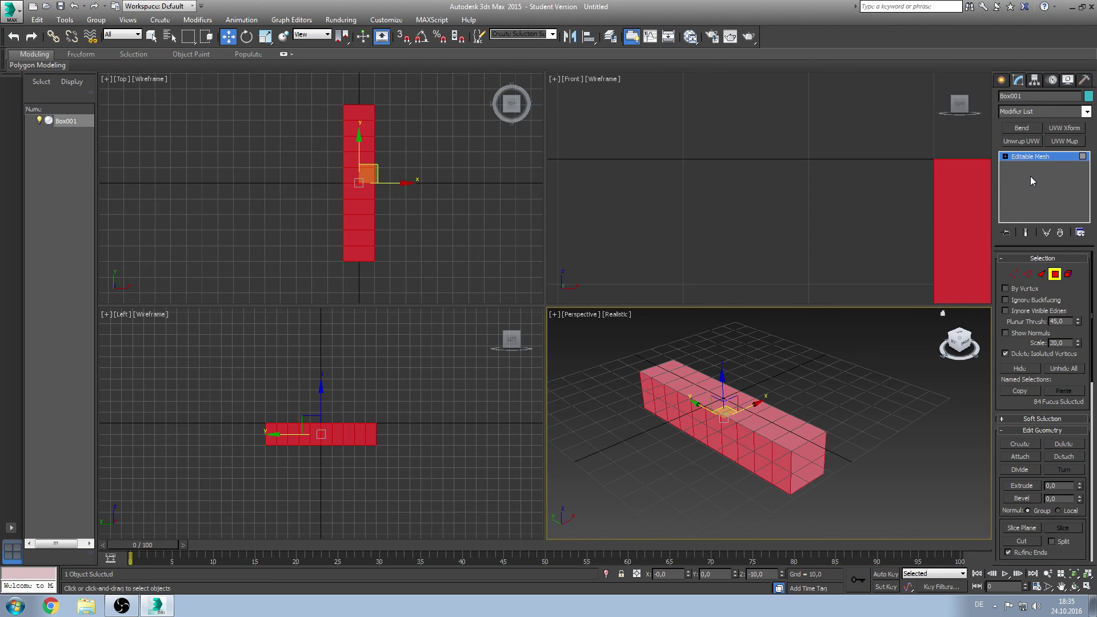
Render the flipped box, deselect its faces, and close the render windows
{"action": "left_click", "coordinate": [711, 36]}
{"action": "left_click", "coordinate": [495, 375]}
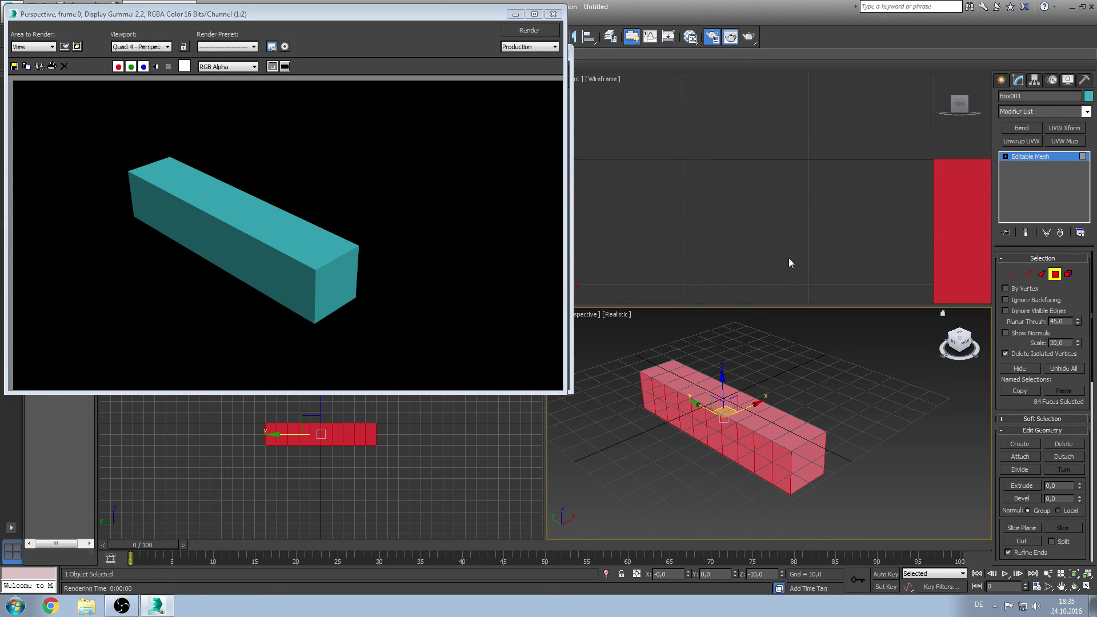
{"action": "left_click", "coordinate": [834, 389]}
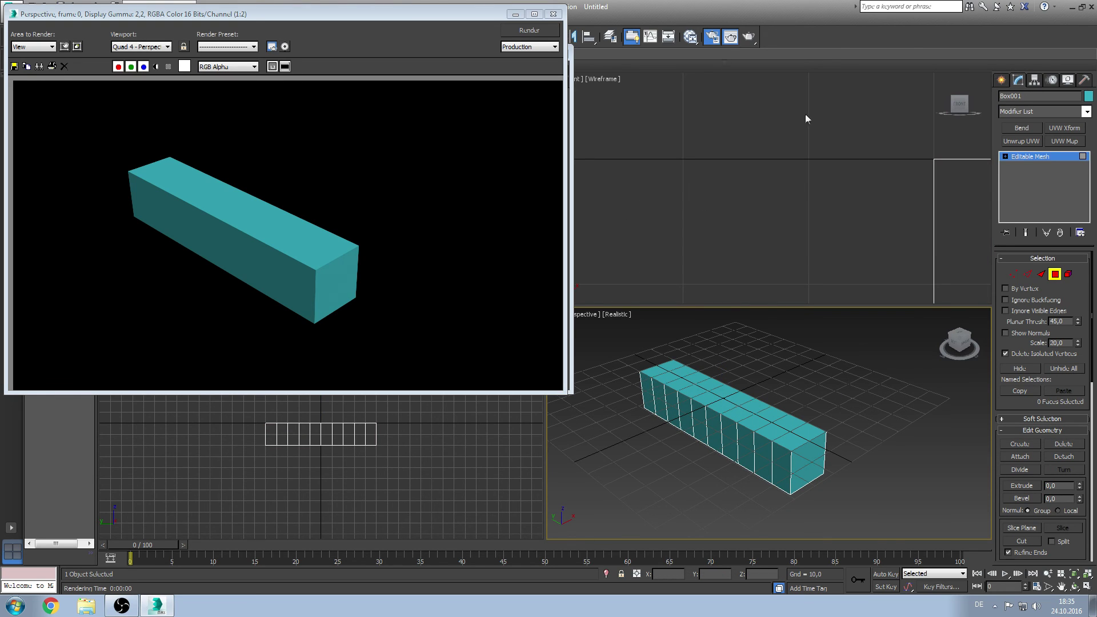
{"action": "left_click", "coordinate": [552, 15]}
{"action": "left_click", "coordinate": [563, 53]}
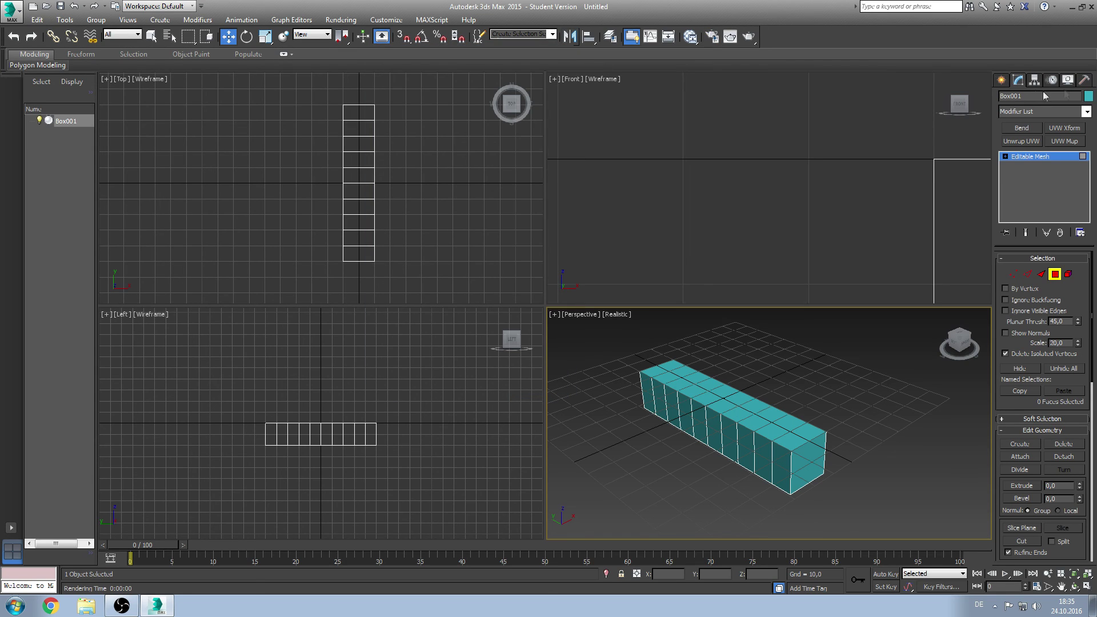
Apply the Reset XForm utility again and return to the box's modifier stack
{"action": "left_click", "coordinate": [1084, 81]}
{"action": "left_click", "coordinate": [1057, 221]}
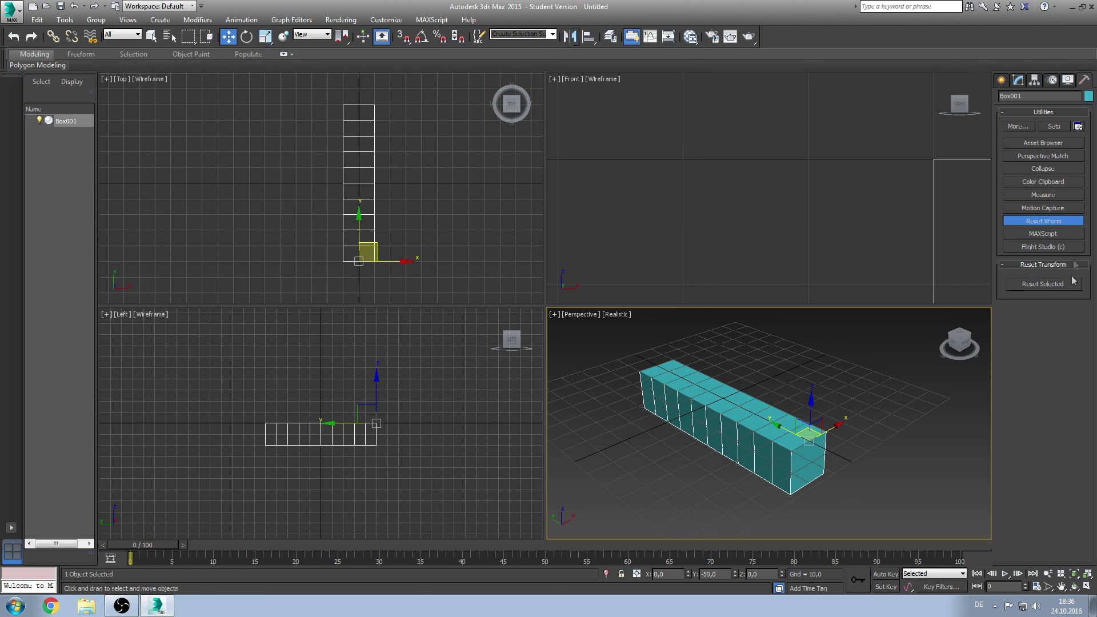
{"action": "left_click", "coordinate": [1018, 81]}
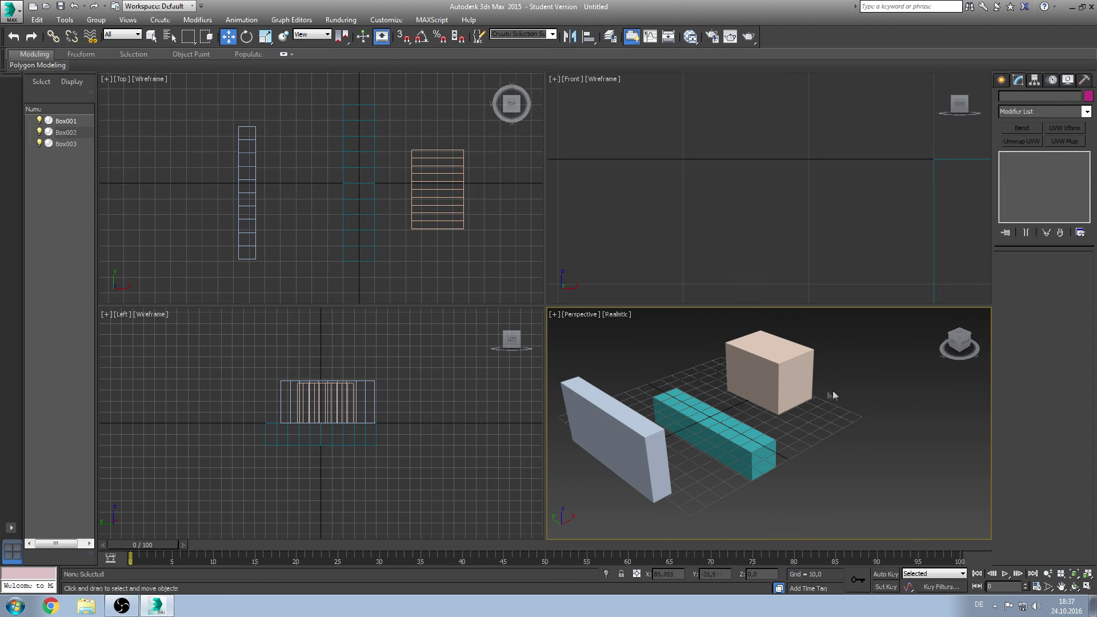
Window-select the three boxes, group them as Group001, and add a Bend modifier
{"action": "mouse_move", "coordinate": [559, 332]}
{"action": "left_mouse_down"}
{"action": "mouse_move", "coordinate": [889, 540]}
{"action": "mouse_move", "coordinate": [879, 521]}
{"action": "left_mouse_up"}
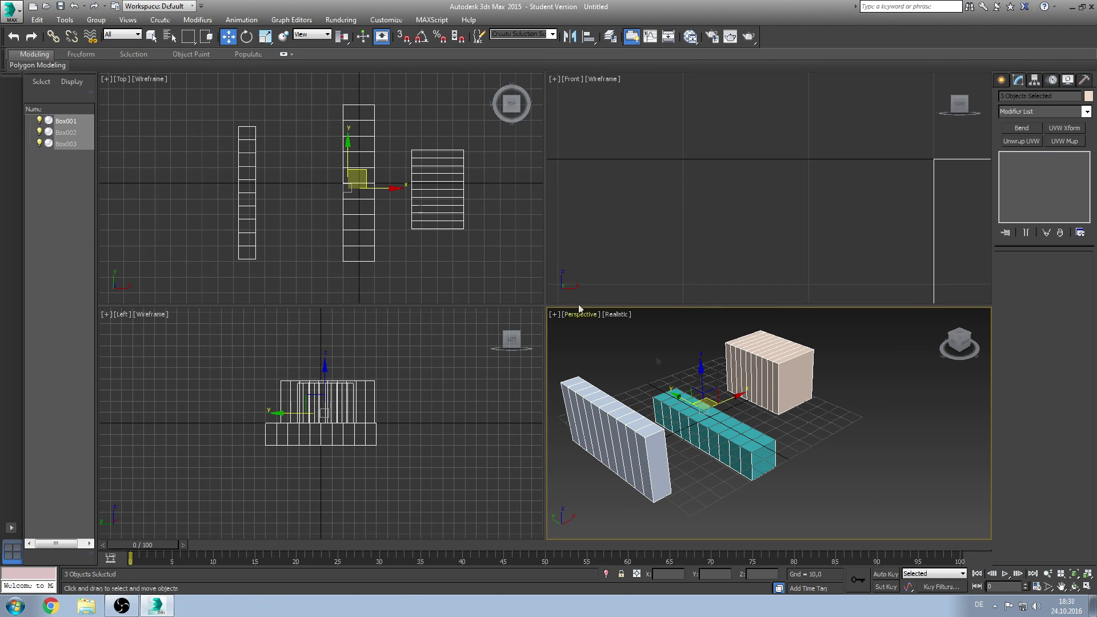
{"action": "left_click", "coordinate": [98, 20]}
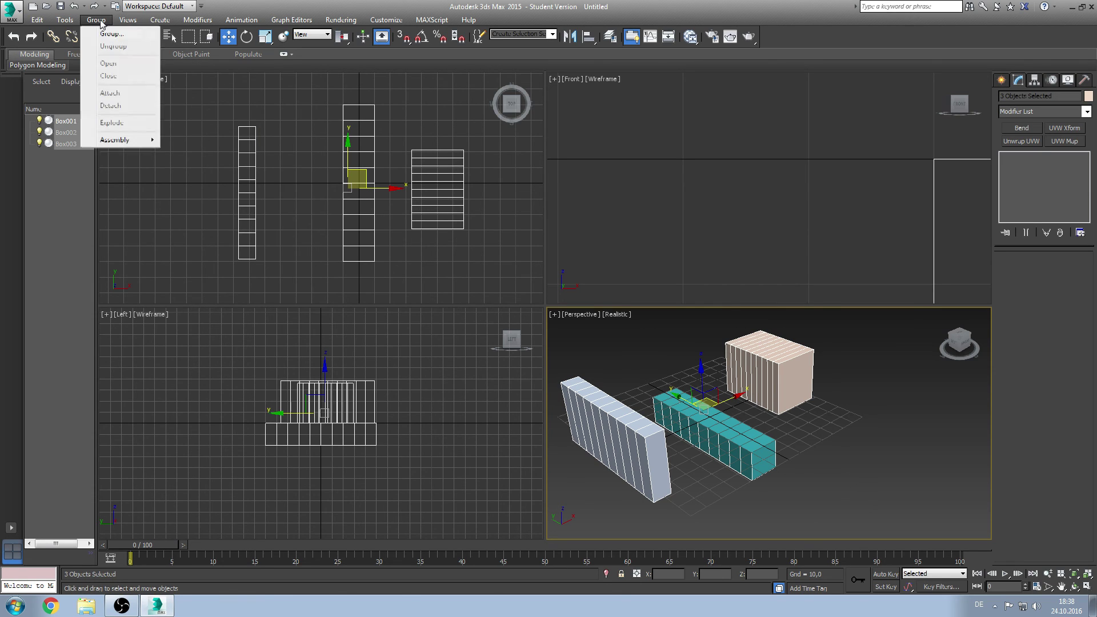
{"action": "left_click", "coordinate": [111, 34]}
{"action": "left_click", "coordinate": [547, 320]}
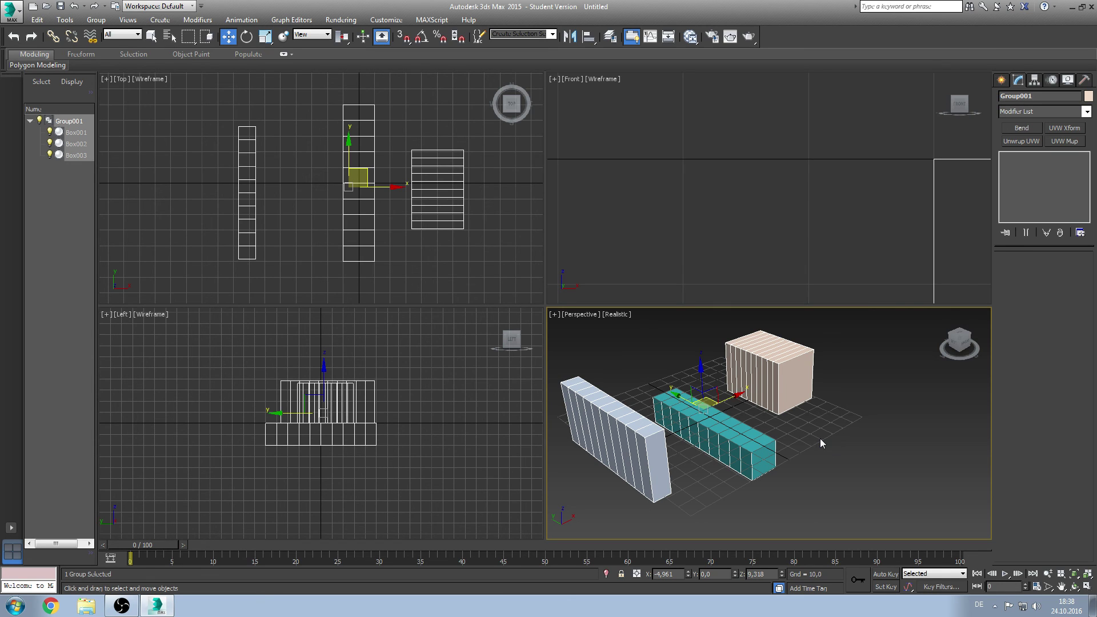
{"action": "left_click", "coordinate": [1020, 128]}
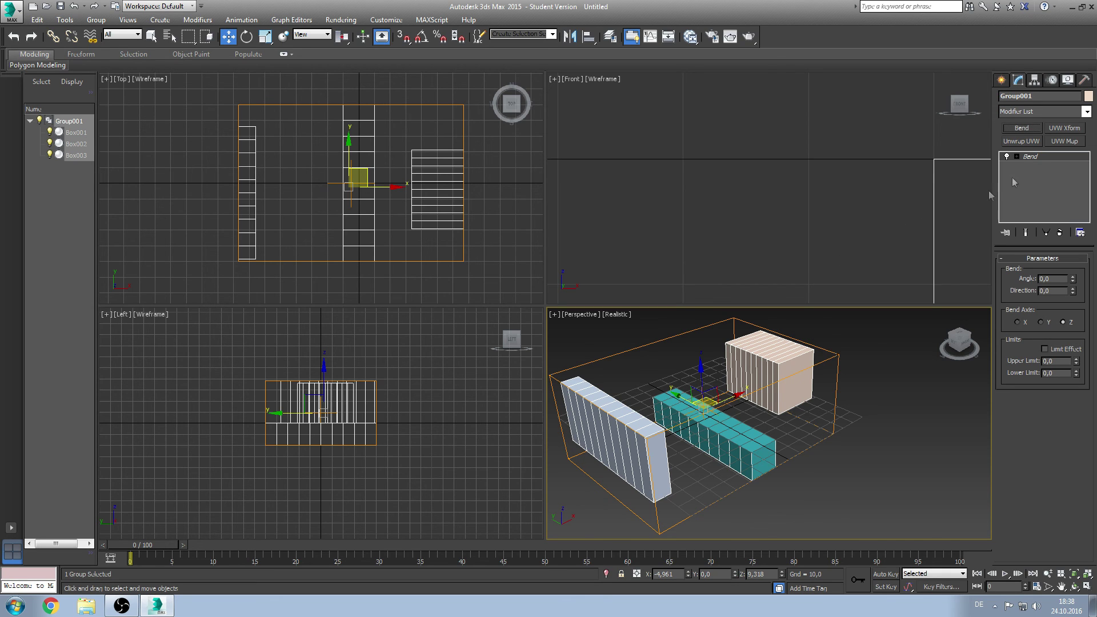
{"action": "right_click", "coordinate": [1035, 157]}
{"action": "left_click", "coordinate": [1009, 175]}
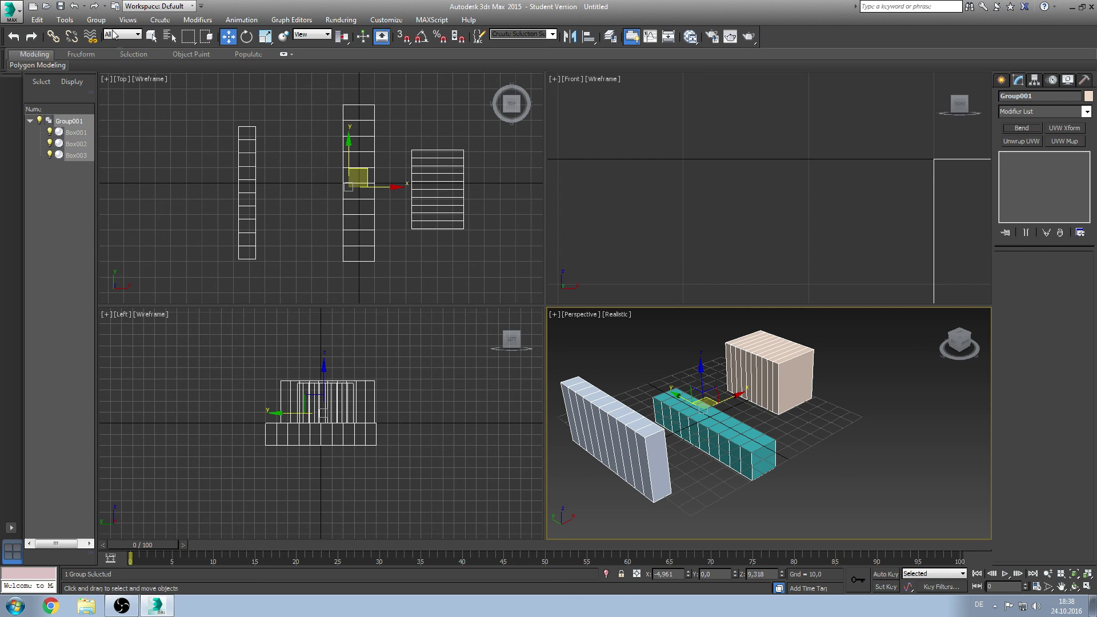
{"action": "left_click", "coordinate": [887, 378]}
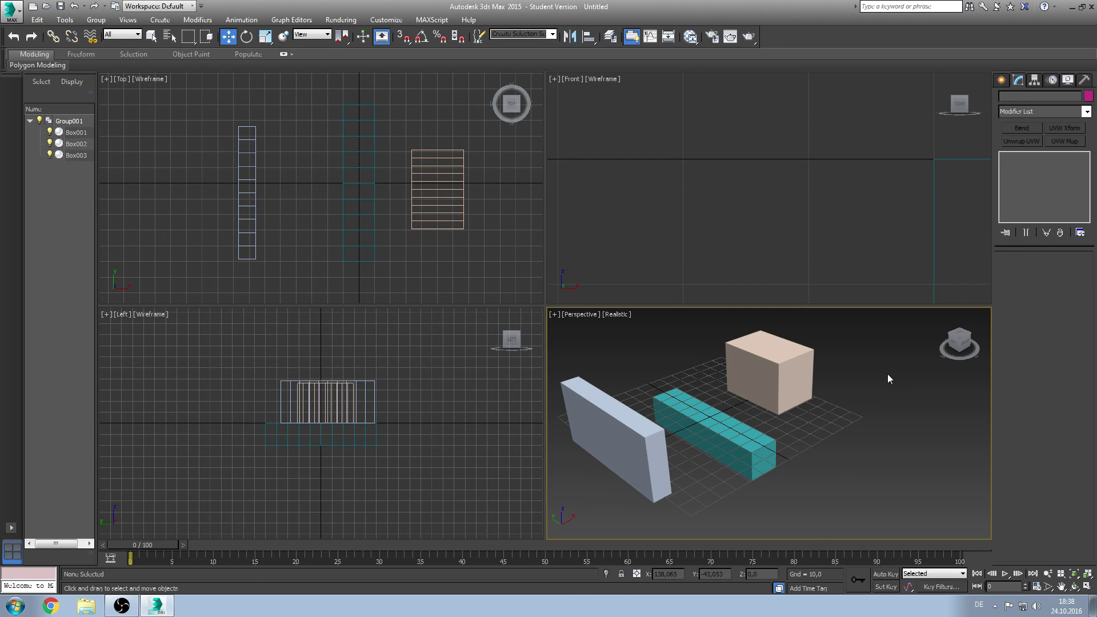